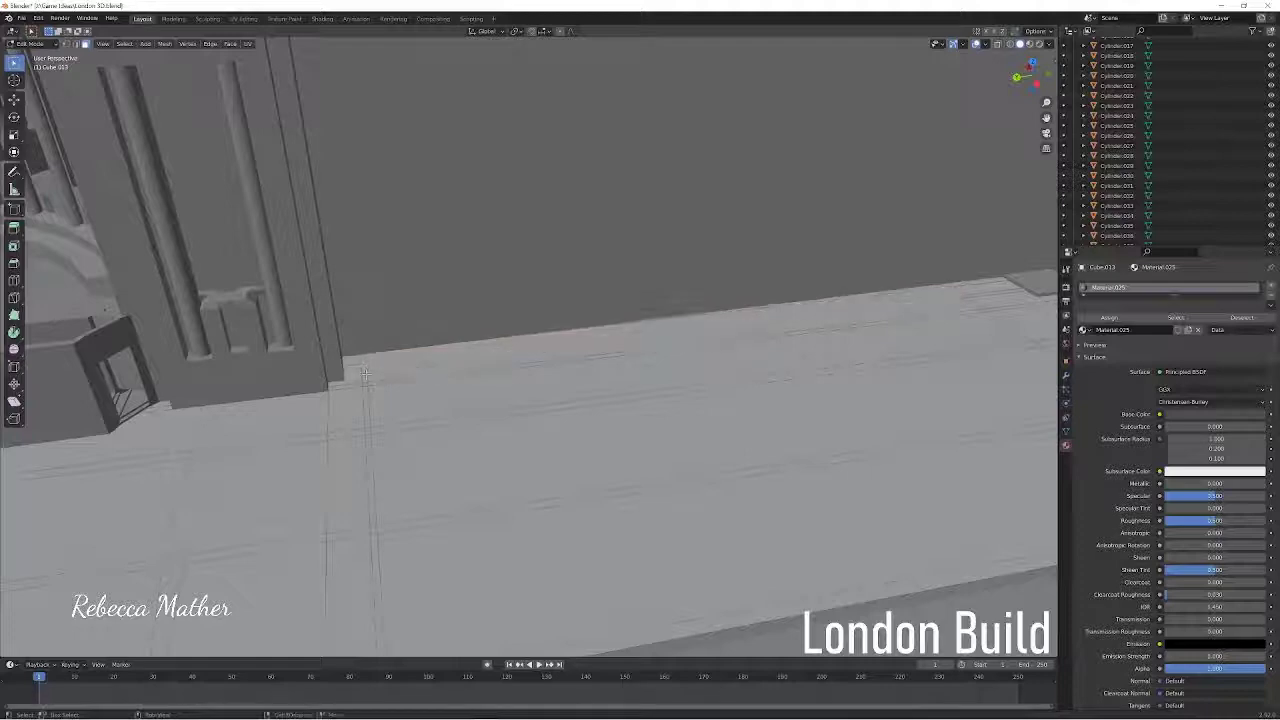
Extrude the walkway's ledge edge twice into a small upright lip
key("e")
left_click(795, 320)
mouse_move(795, 320)
middle_mouse_down()
mouse_move(350, 395)
mouse_move(787, 354)
middle_mouse_up()
key("e")
left_click(787, 354)
middle_click_drag(724, 423, 667, 379)
Tilt the view toward the building wall and return to Object Mode
scroll(700, 400, "down", 5)
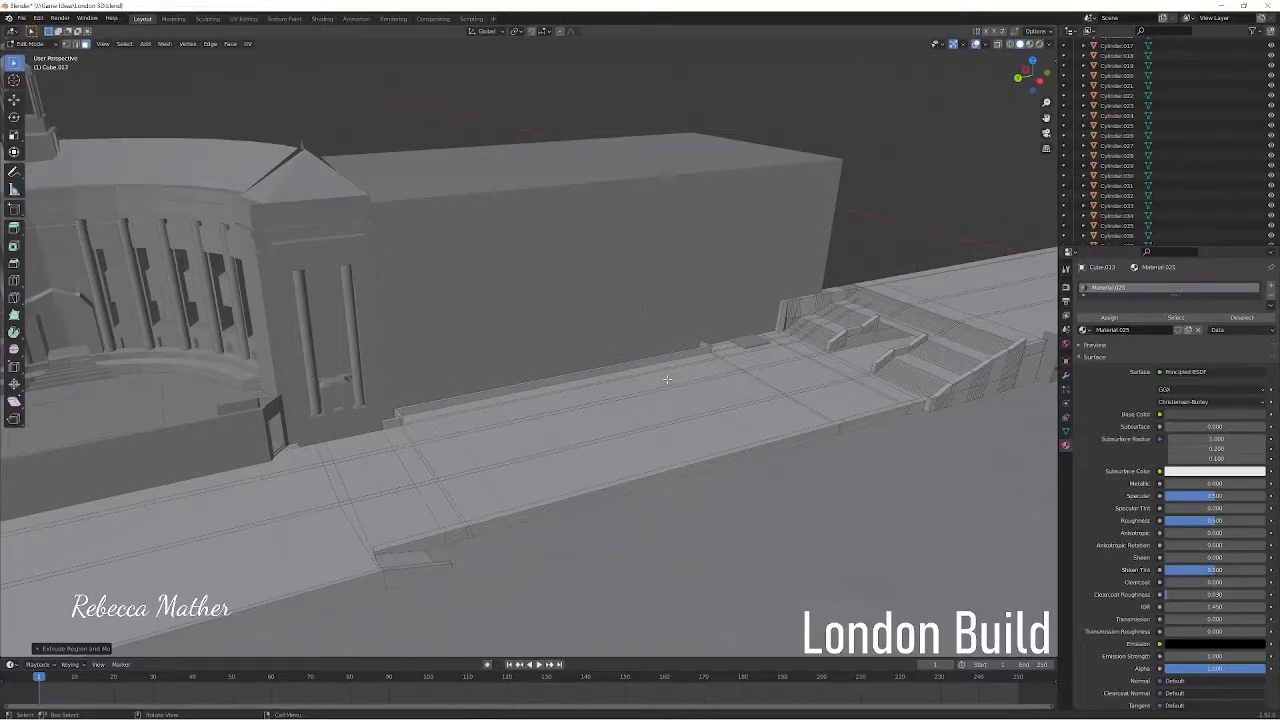
scroll(462, 306, "up", 4)
middle_click_drag(437, 334, 428, 424)
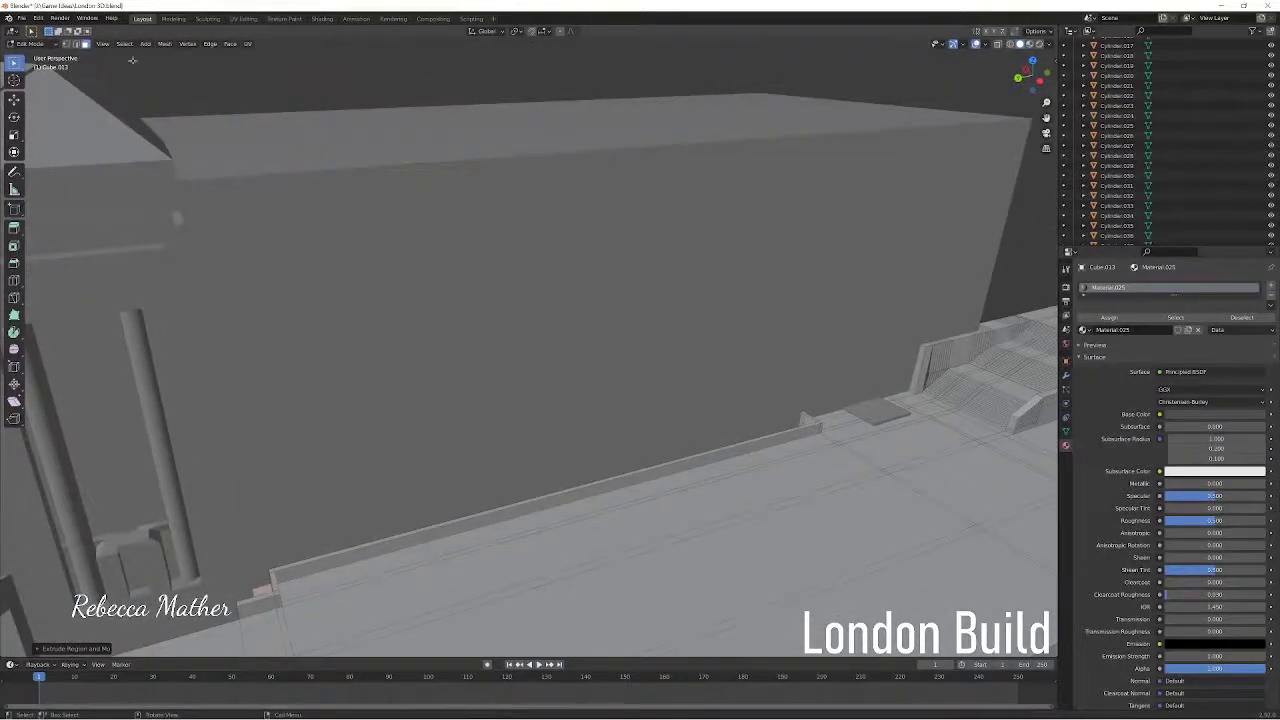
key("Tab")
scroll(663, 298, "down", 3)
scroll(663, 298, "down", 2)
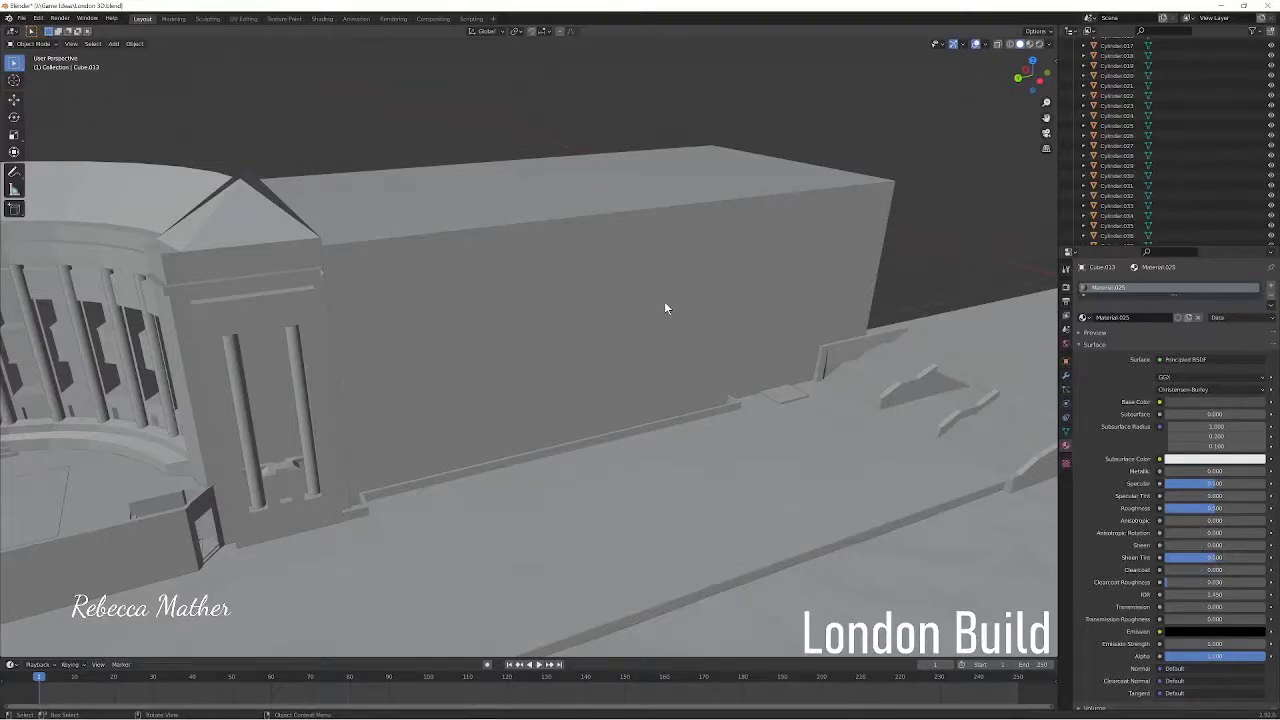
Select the large box building Cube.027 and scale it shorter
left_click(593, 311)
left_click(593, 309)
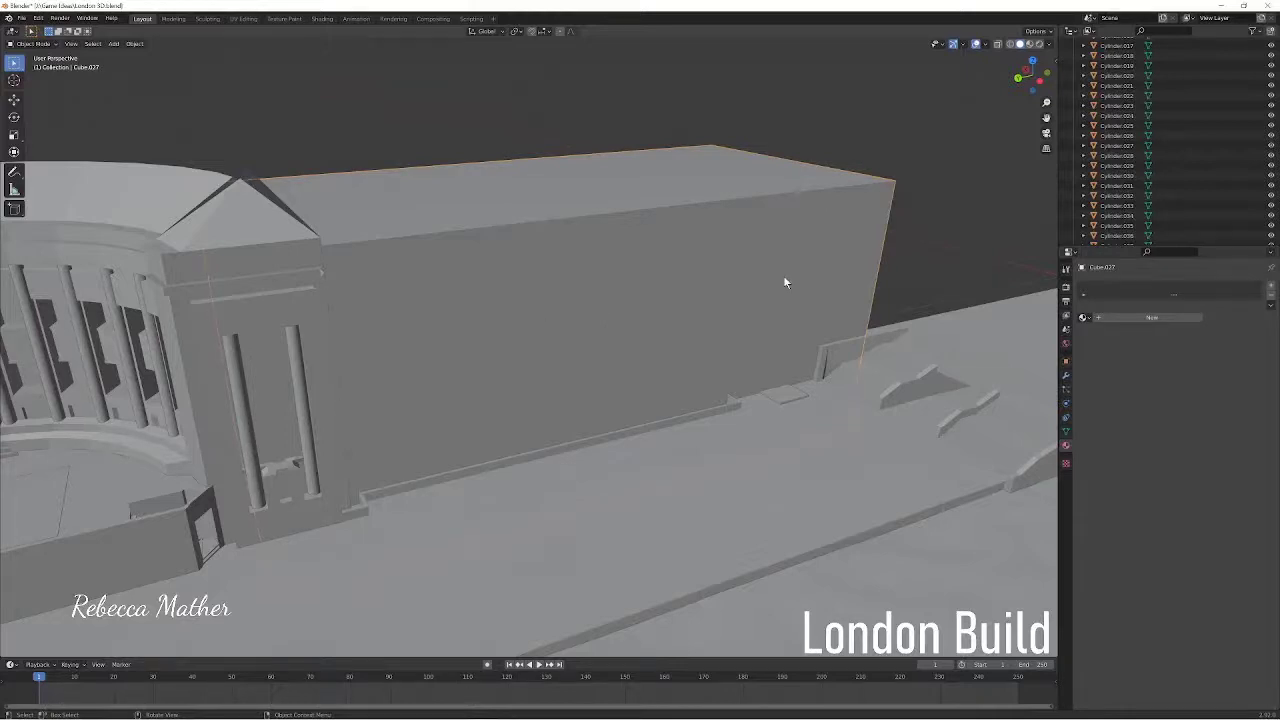
key("s")
left_click(733, 288)
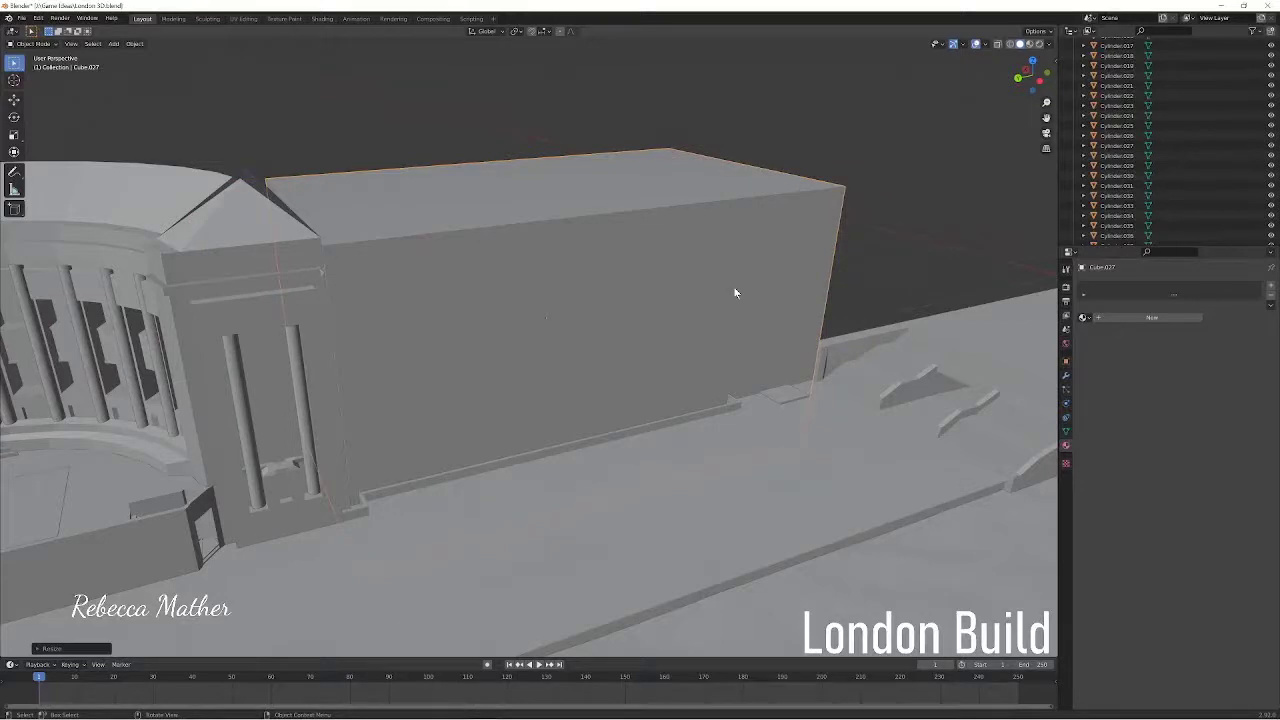
middle_click_drag(734, 292, 600, 323)
Slide Cube.027 along Y until it sits flush beside the classical building
key("g")
key("y")
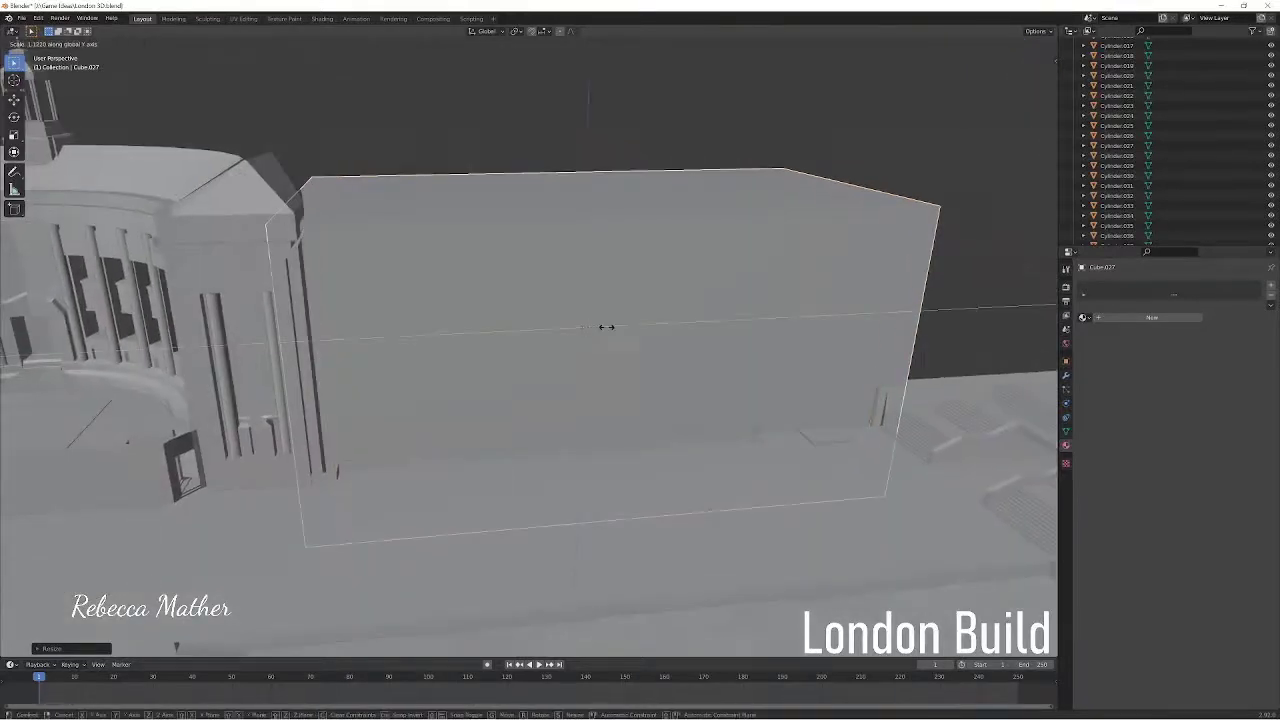
left_click(627, 337)
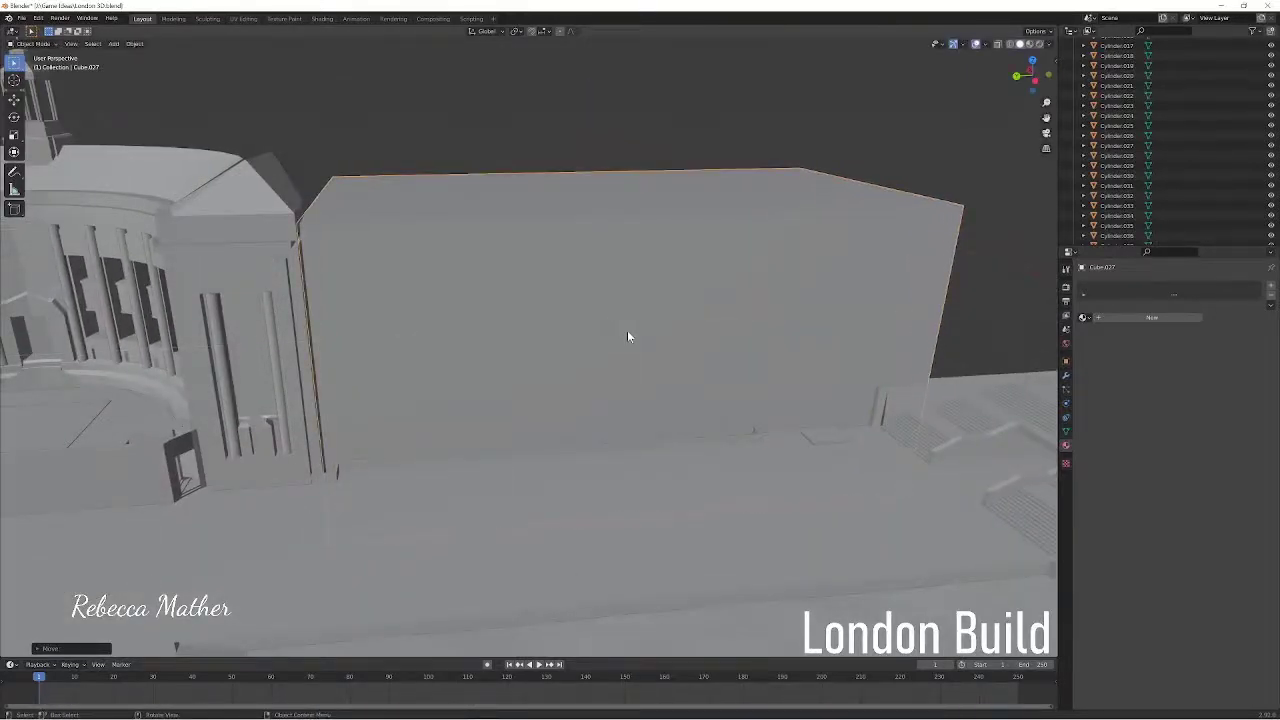
key("g")
key("y")
right_click(709, 318)
key("g")
key("y")
left_click(698, 317)
mouse_move(700, 320)
middle_mouse_down()
mouse_move(687, 378)
mouse_move(691, 346)
mouse_move(733, 337)
middle_mouse_up()
scroll(690, 348, "down", 2)
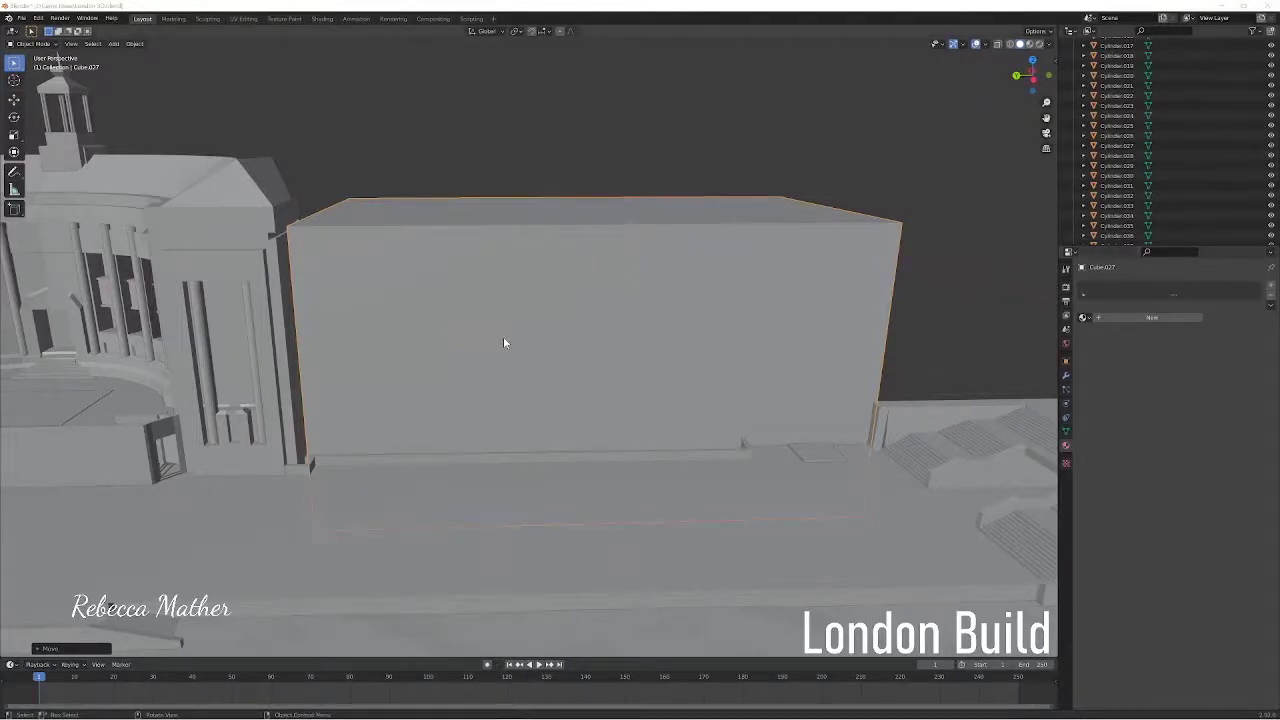
Face the box's front wall and put Cube.027 into Edit Mode
key("ctrl+z")
key("ctrl+shift+z")
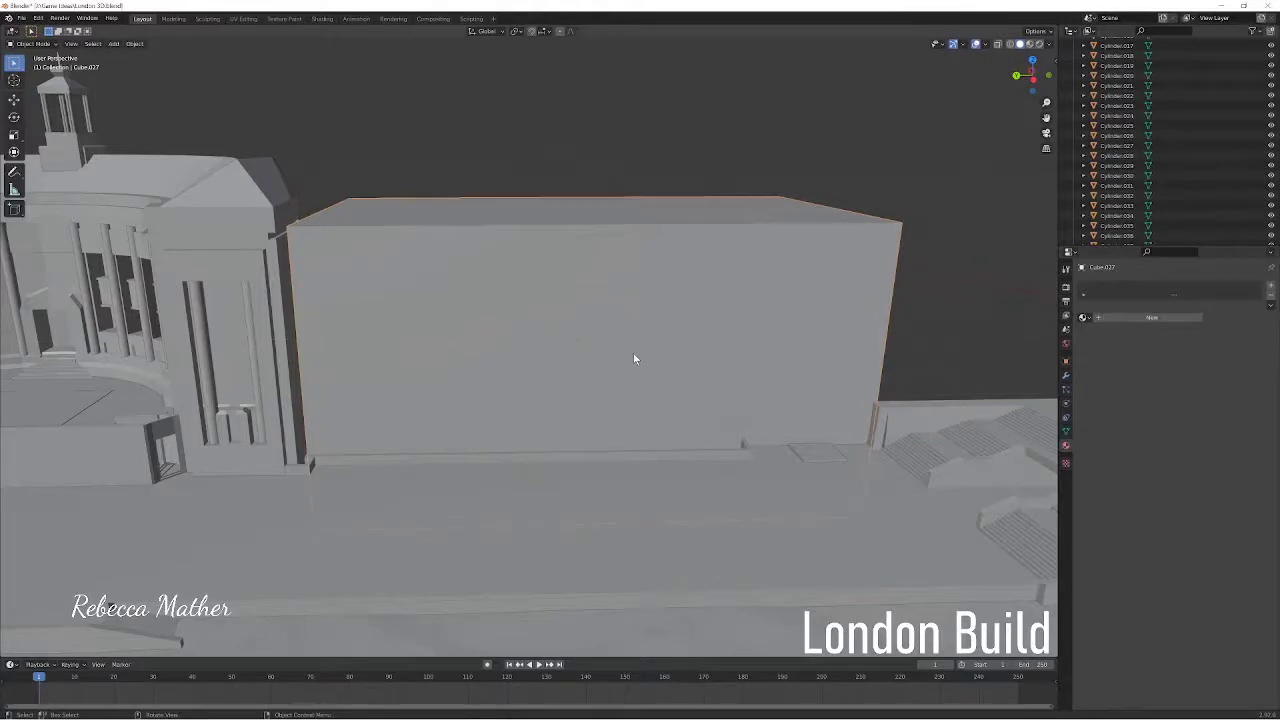
mouse_move(614, 516)
middle_mouse_down()
mouse_move(415, 463)
mouse_move(544, 373)
middle_mouse_up()
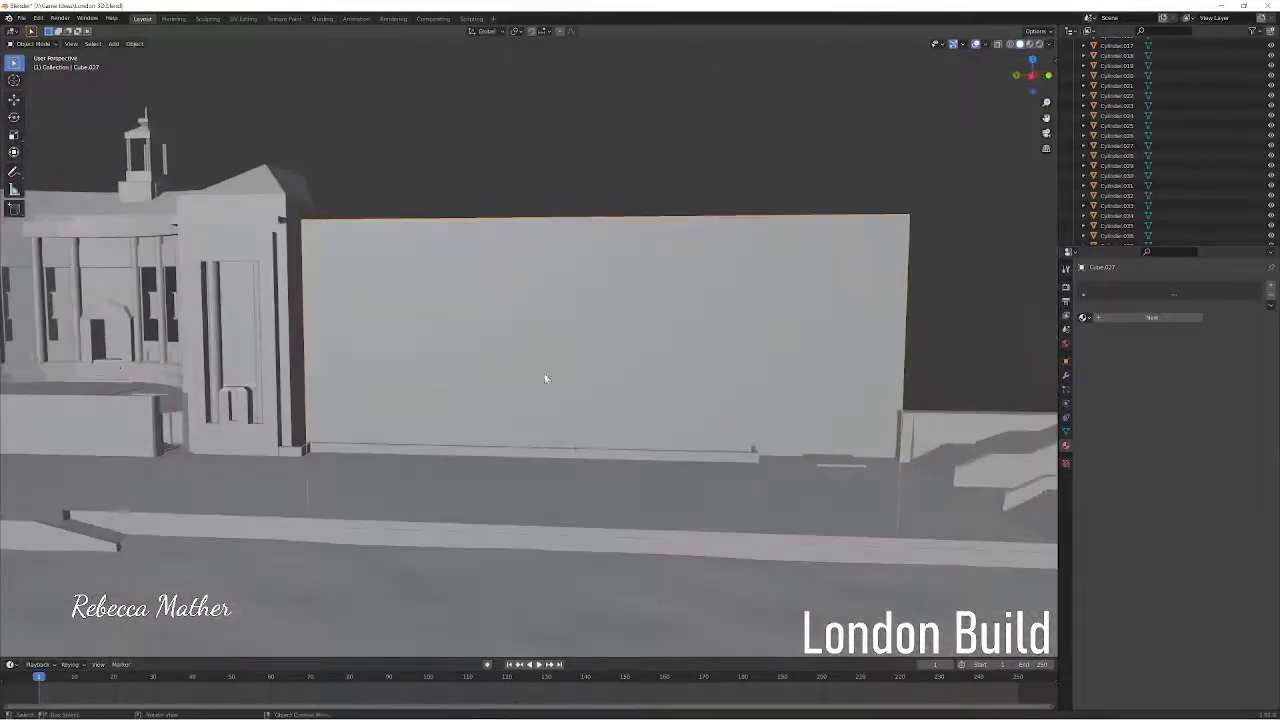
left_click(30, 43)
left_click(35, 68)
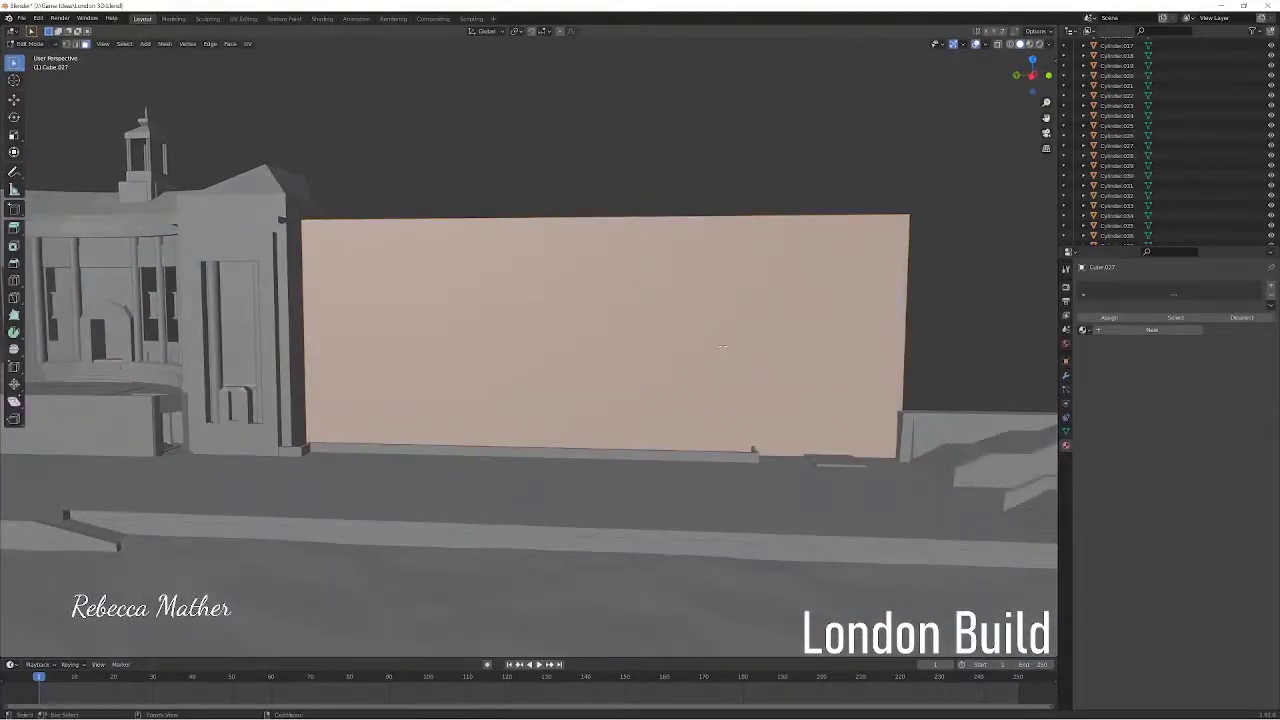
mouse_move(648, 292)
middle_mouse_down()
mouse_move(560, 260)
mouse_move(655, 217)
middle_mouse_up()
Add three evenly spaced vertical loop cuts to the wall and slide the new edges
key("ctrl+r")
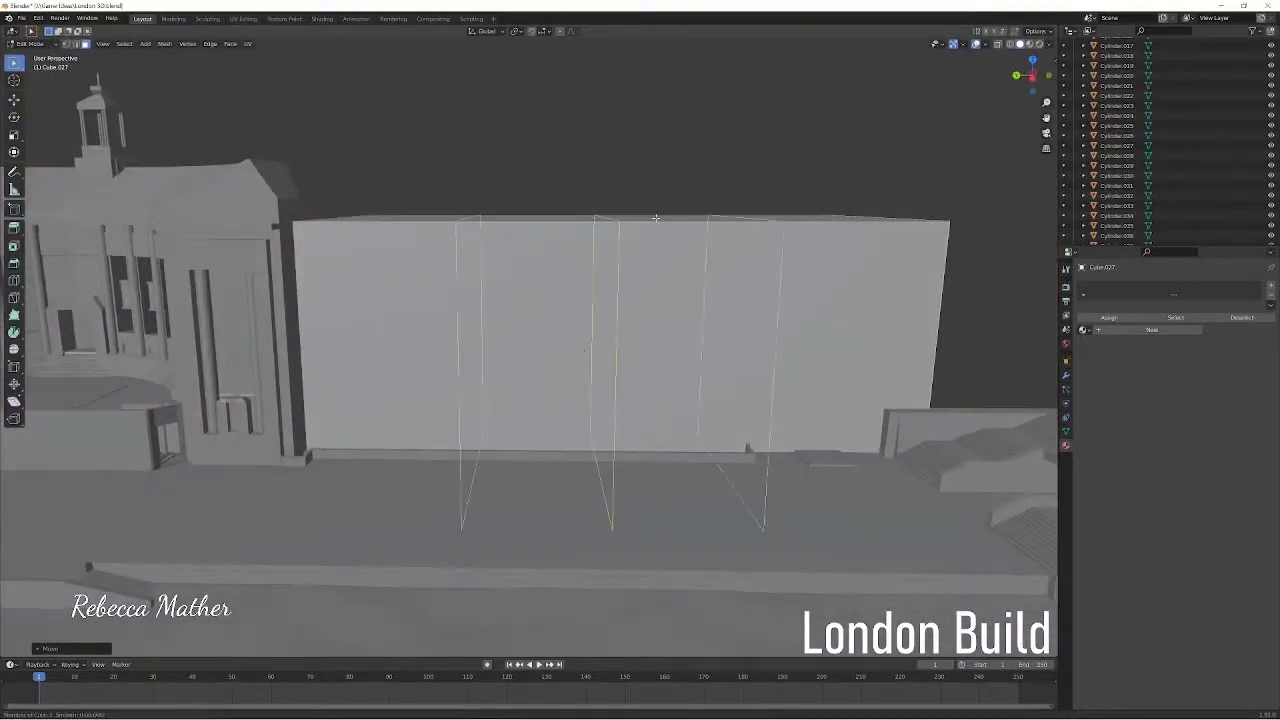
left_click(655, 217)
right_click(622, 222)
key("g")
key("g")
left_click(545, 200)
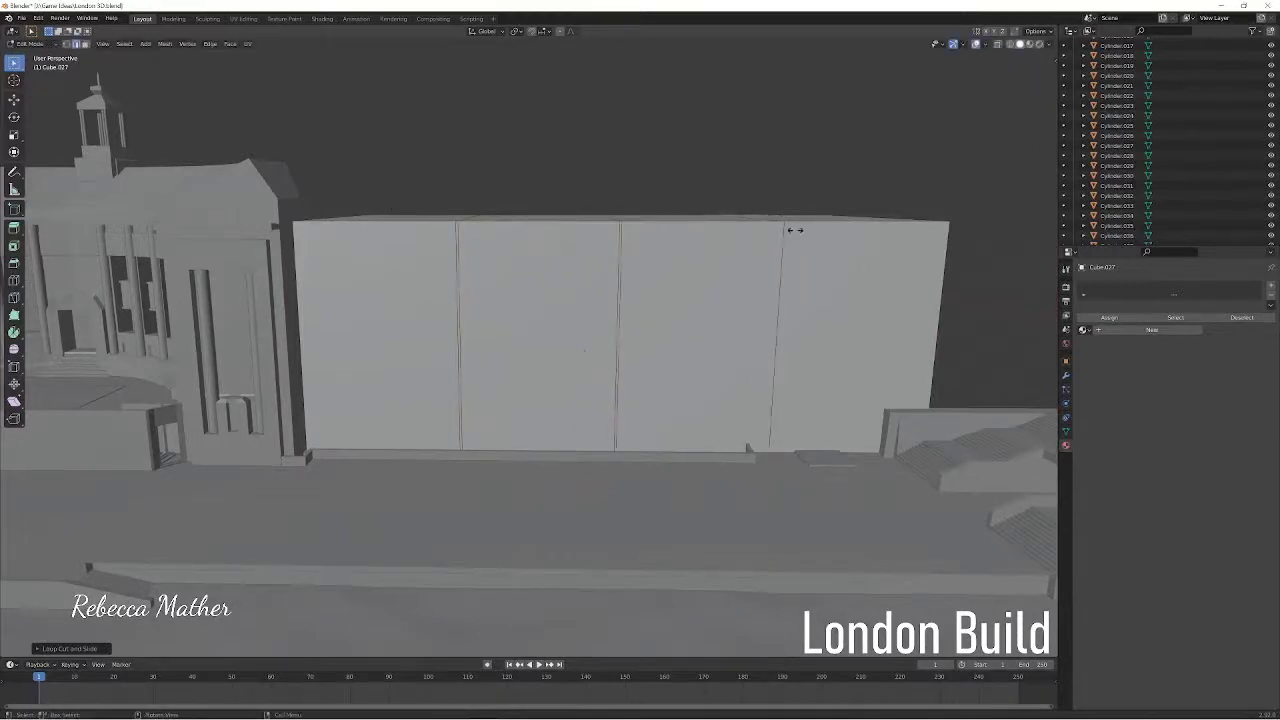
mouse_move(714, 218)
middle_mouse_down()
mouse_move(928, 306)
mouse_move(977, 297)
mouse_move(718, 417)
middle_mouse_up()
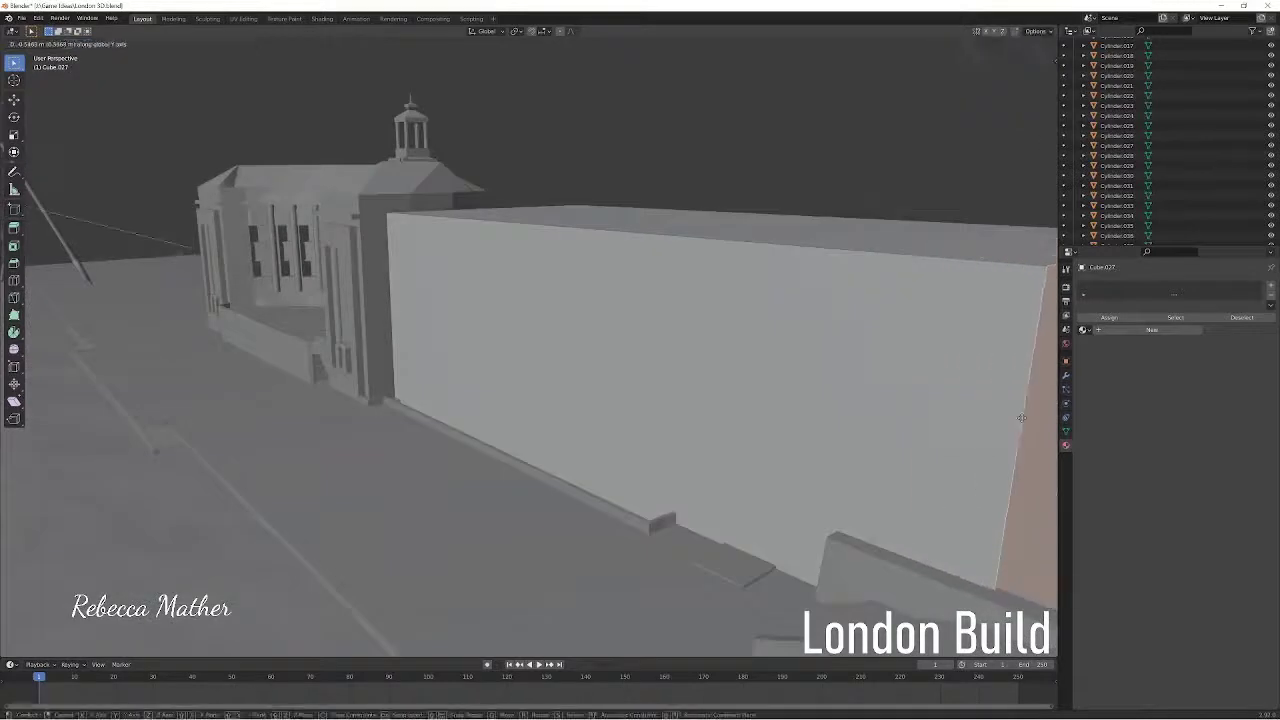
mouse_move(352, 287)
middle_mouse_down()
mouse_move(510, 318)
mouse_move(611, 279)
middle_mouse_up()
Move the whole wall block along Y, then deselect it
key("a")
key("g")
key("y")
left_click(510, 318)
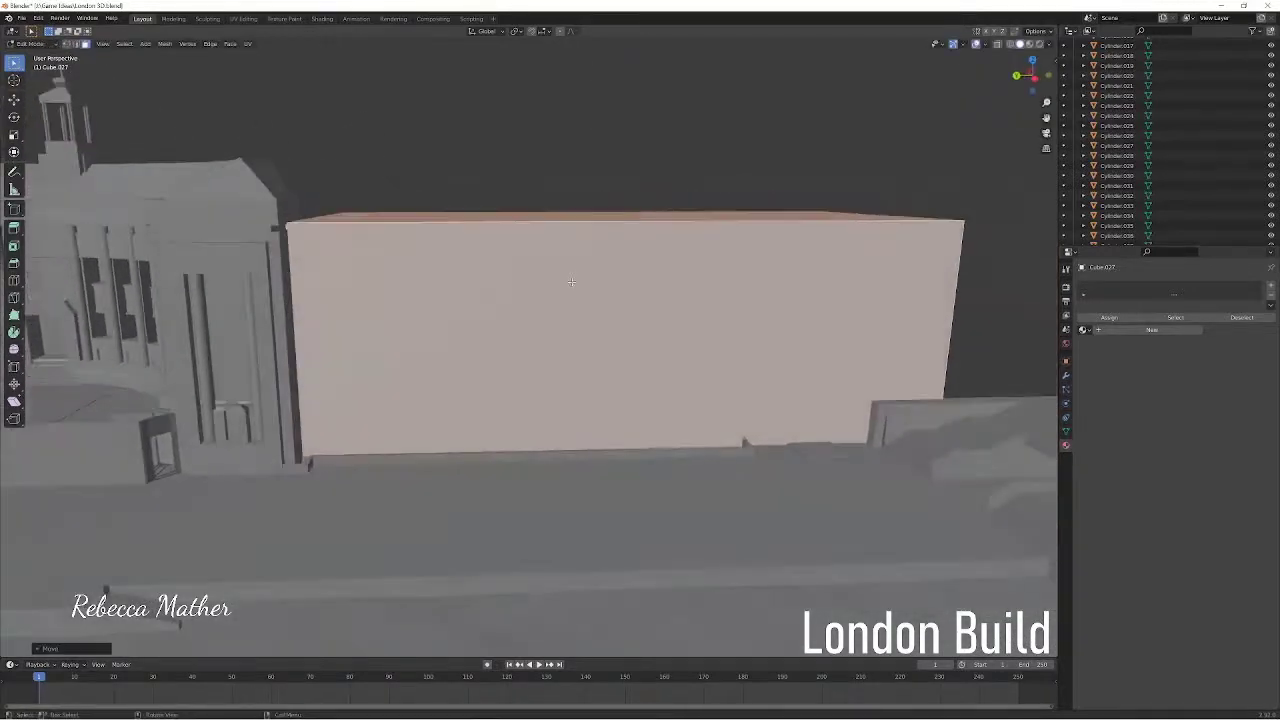
key("alt+a")
Cut three vertical edge loops into the front wall and slide one into position
key("ctrl+r")
scroll(474, 260, "up", 2)
left_click(474, 240)
left_click(474, 240)
left_click(588, 206)
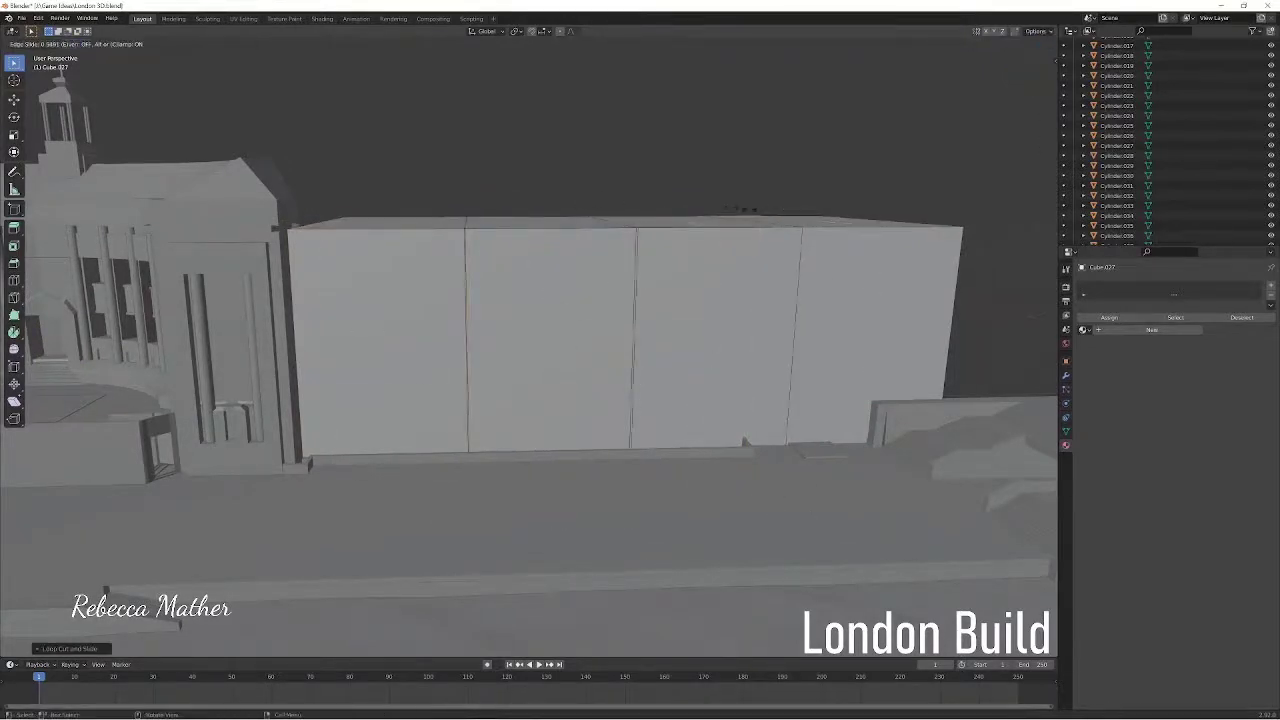
middle_click_drag(985, 331, 935, 331)
Rescale the wall block and move it along Y
key("s")
left_click(931, 331)
key("a")
key("g")
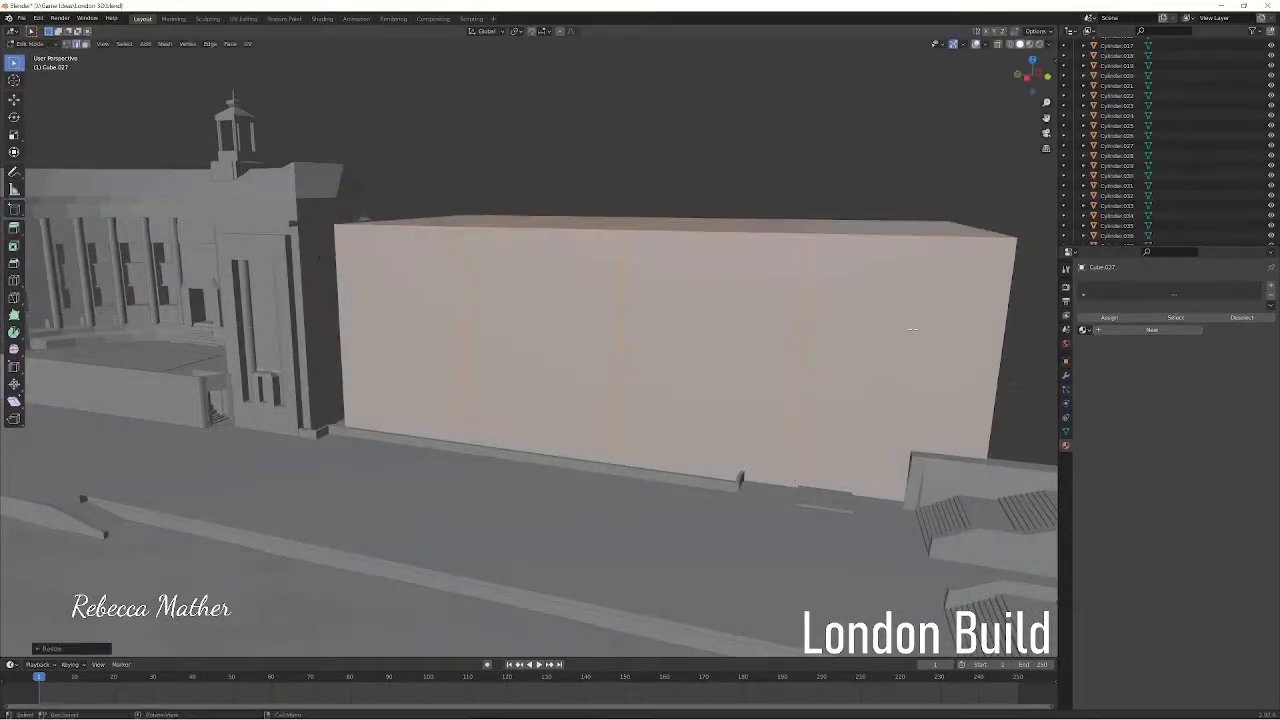
key("y")
left_click(896, 331)
Nudge the block slightly left to align it beside the classical building
middle_click_drag(895, 331, 894, 330)
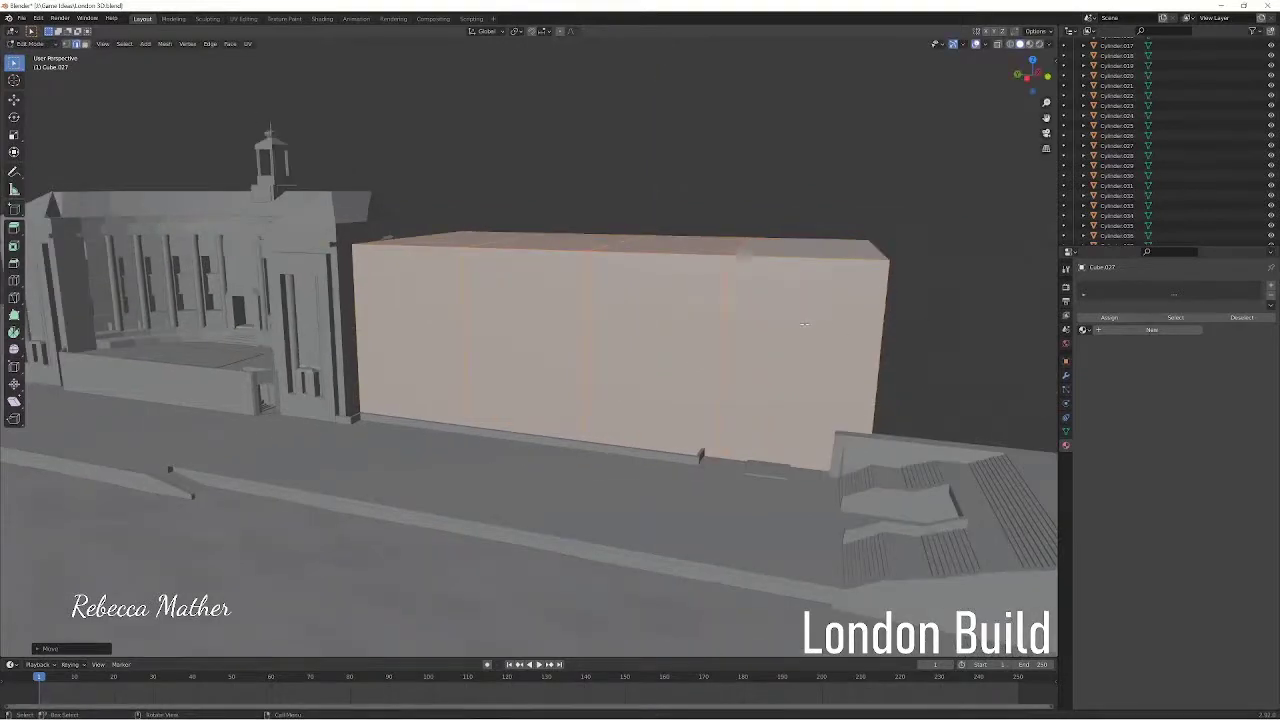
key("g")
left_click(579, 350)
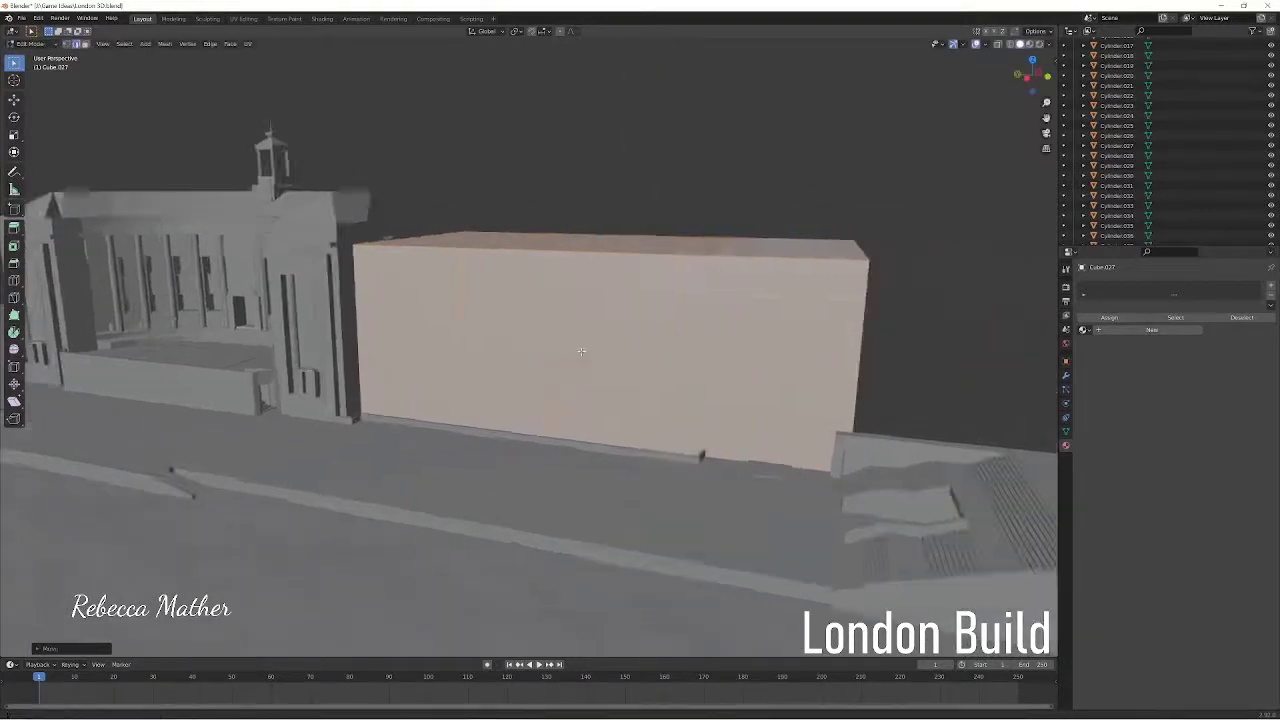
middle_click_drag(579, 350, 731, 331)
scroll(731, 331, "up", 3)
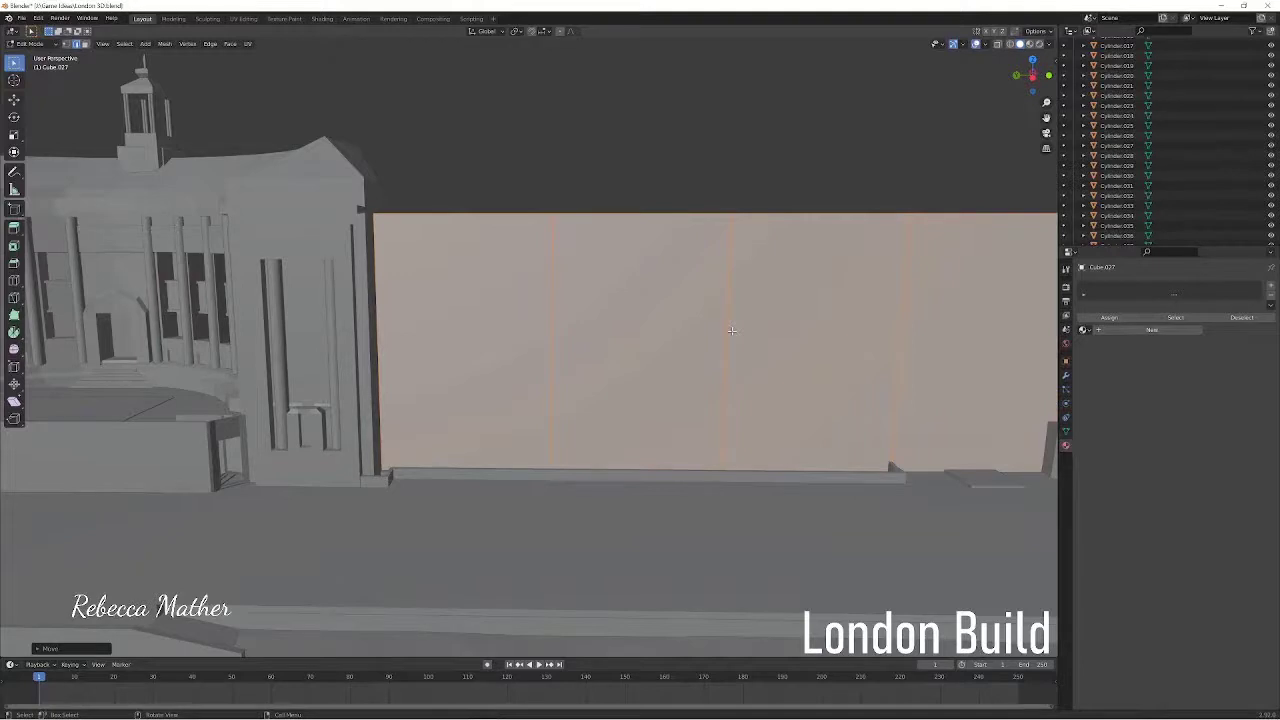
Commit three evenly spaced vertical cuts and lower the top edge slightly
left_click(608, 322)
right_click(618, 312)
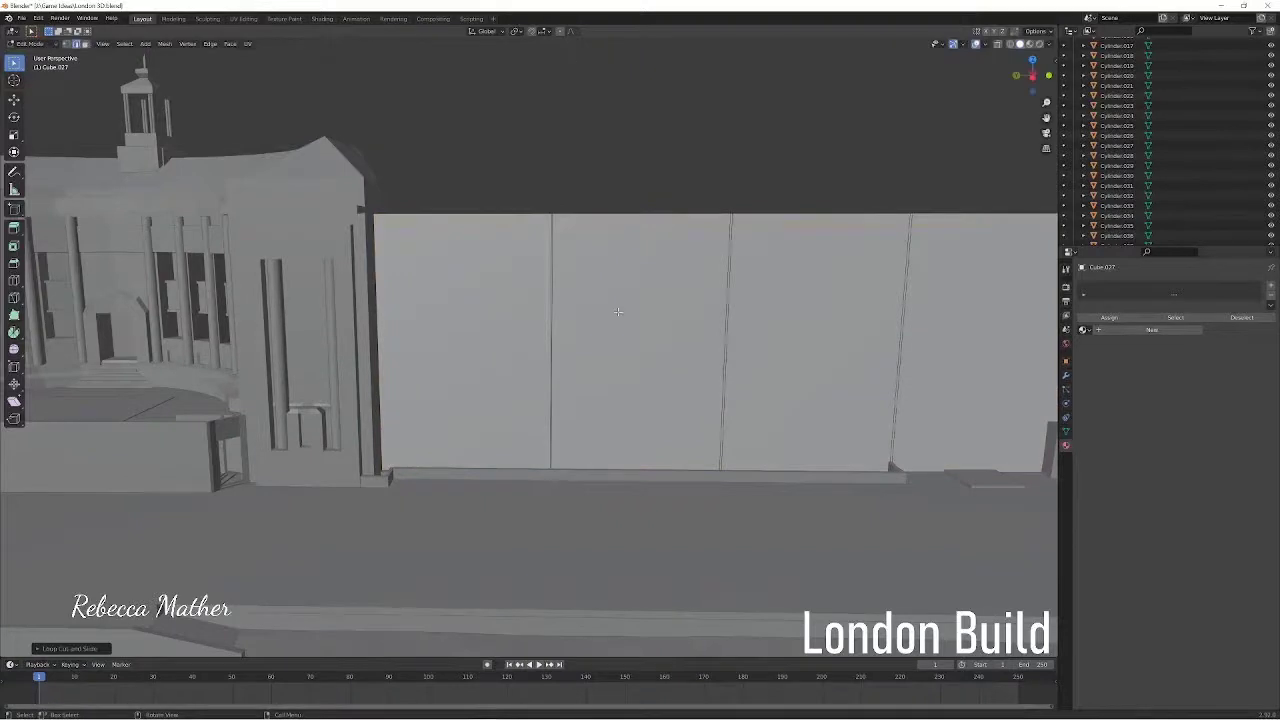
key("2")
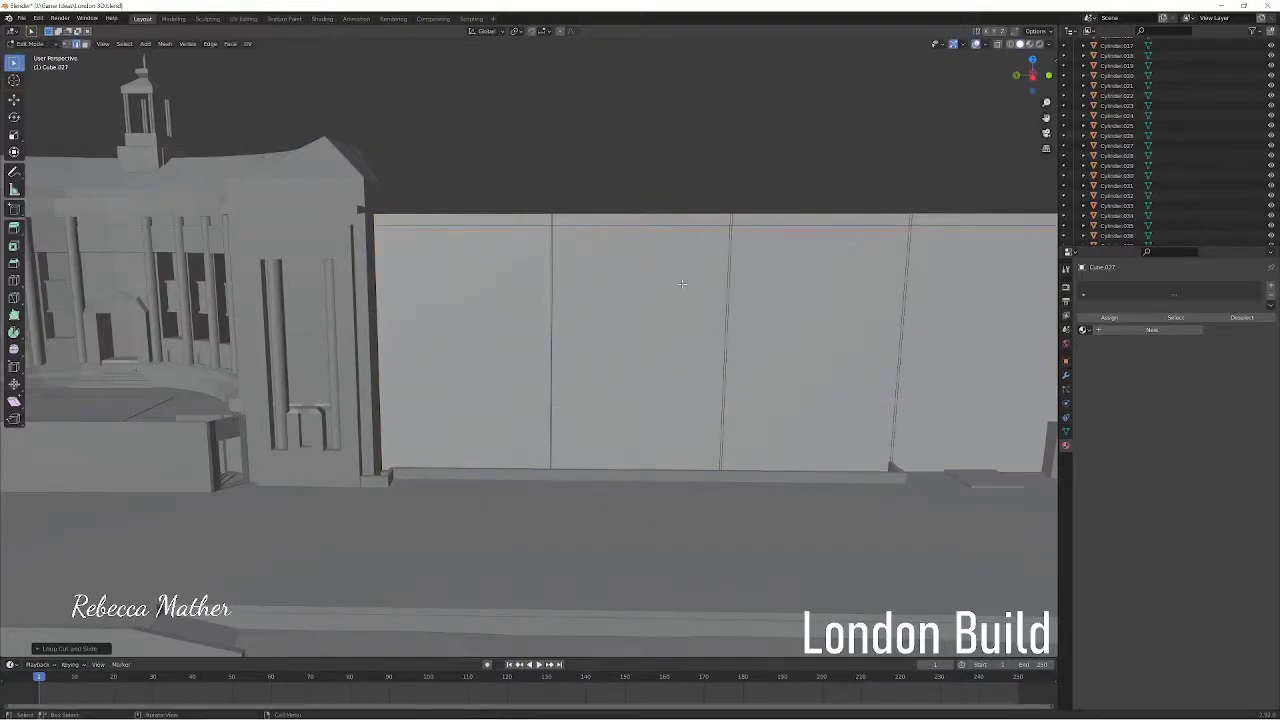
key("g")
key("g")
left_click(701, 298)
key("g")
key("g")
left_click(750, 257)
Add a horizontal loop cut across the wall
key("ctrl+r")
left_click(721, 430)
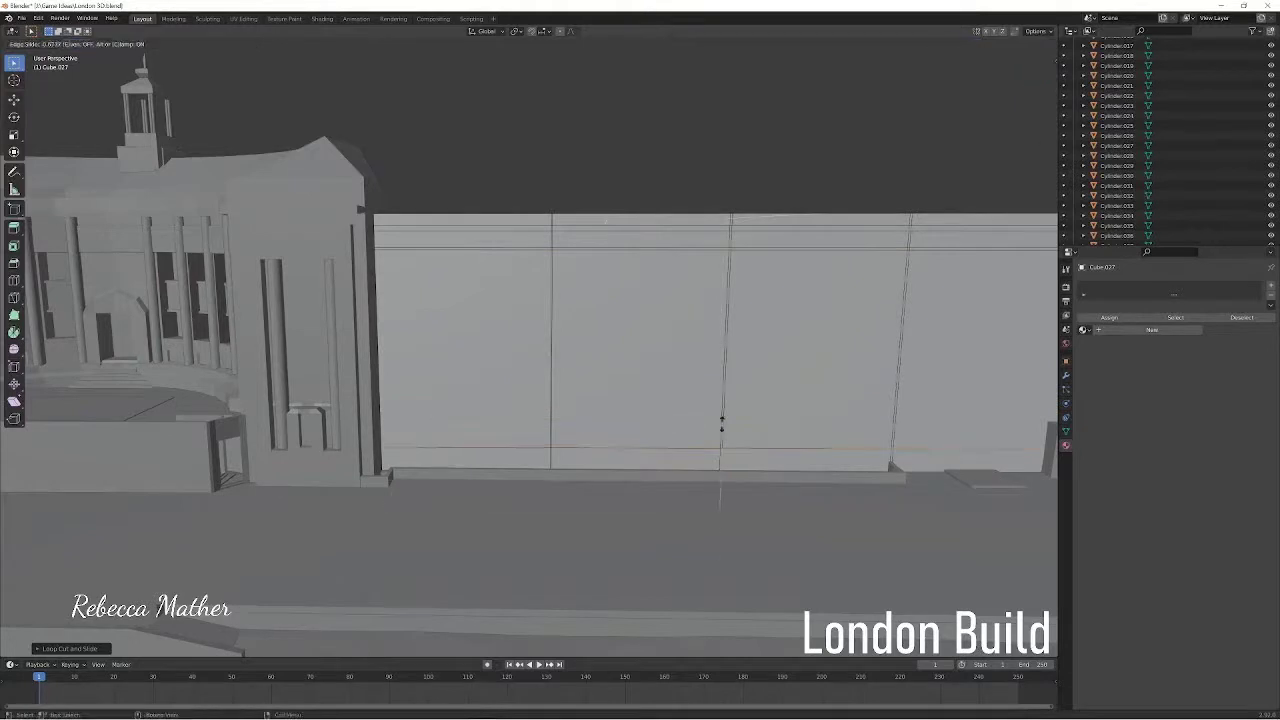
left_click(719, 408)
Add extra vertical loops splitting the third bay into narrow strips, cancelling the last cut
key("ctrl+r")
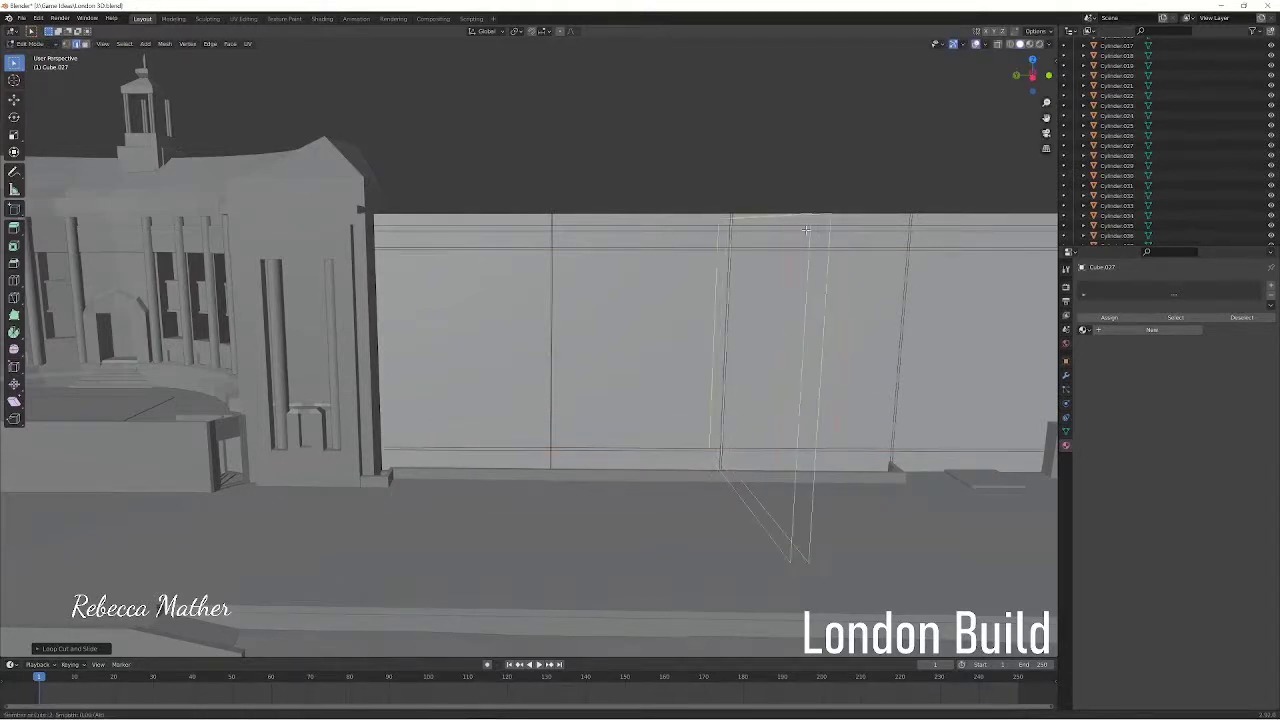
left_click(806, 230)
left_click(806, 230)
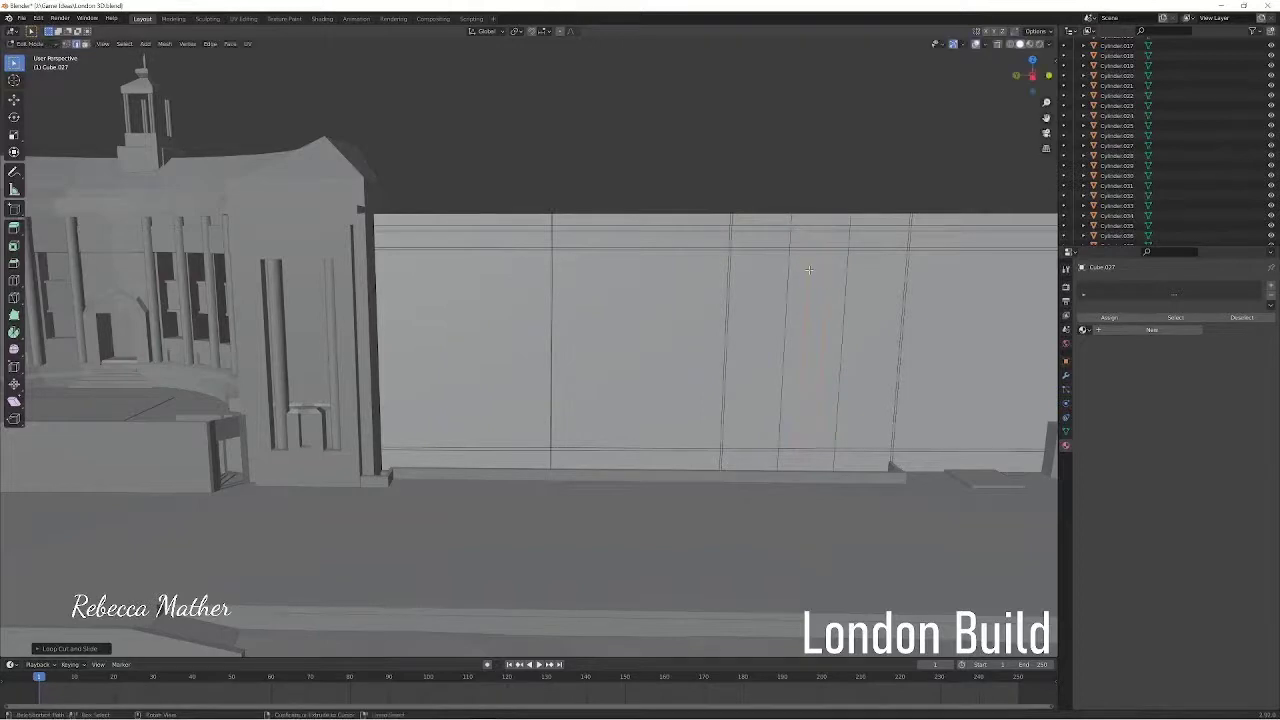
key("ctrl+r")
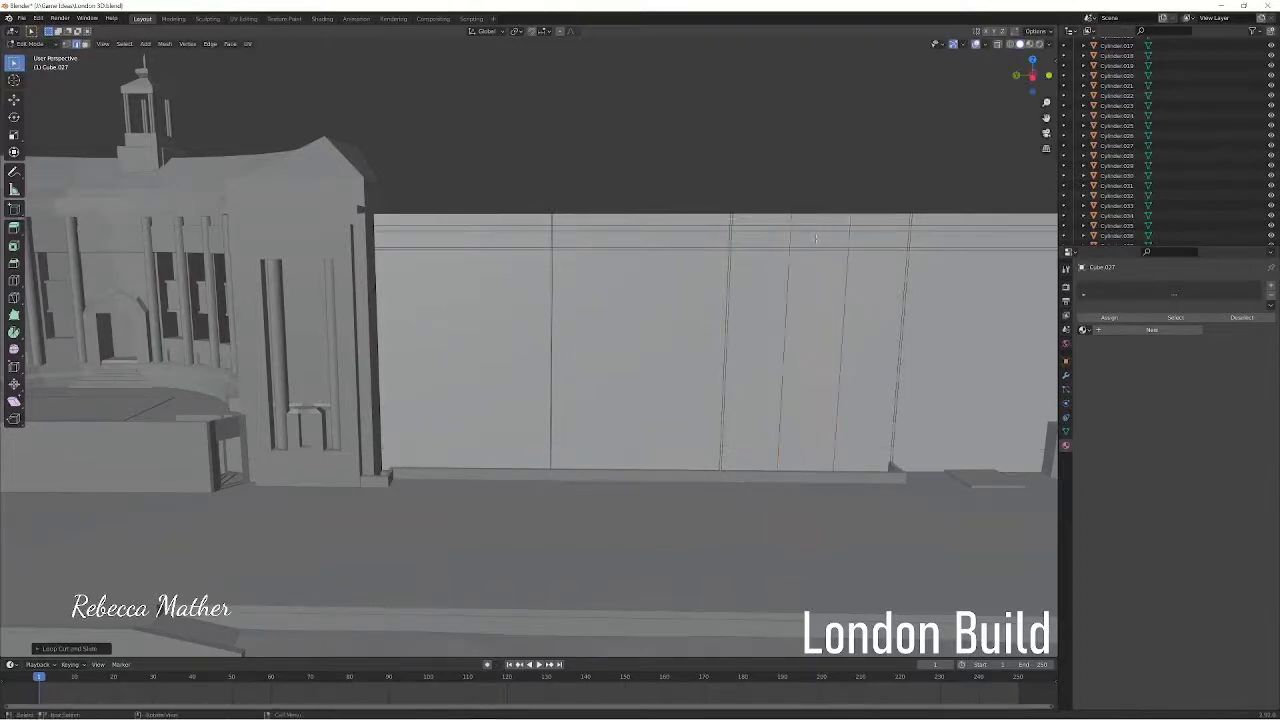
left_click(826, 440)
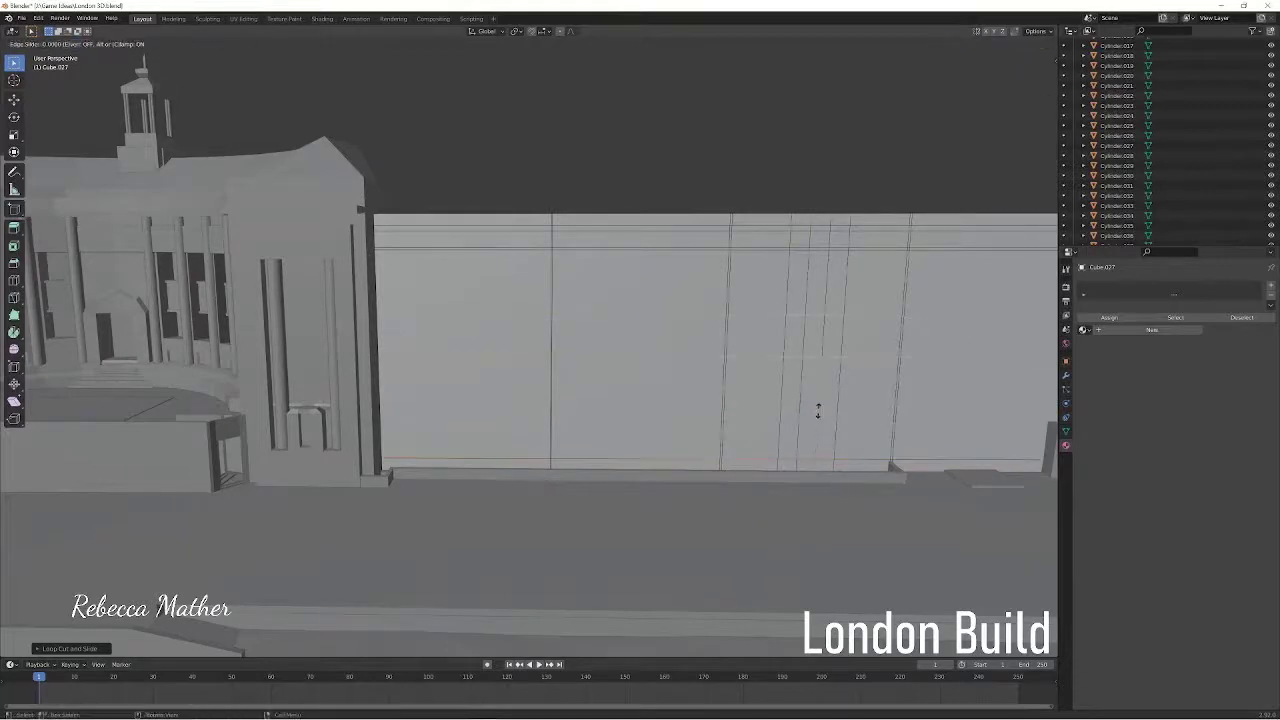
left_click(813, 482)
key("ctrl+r")
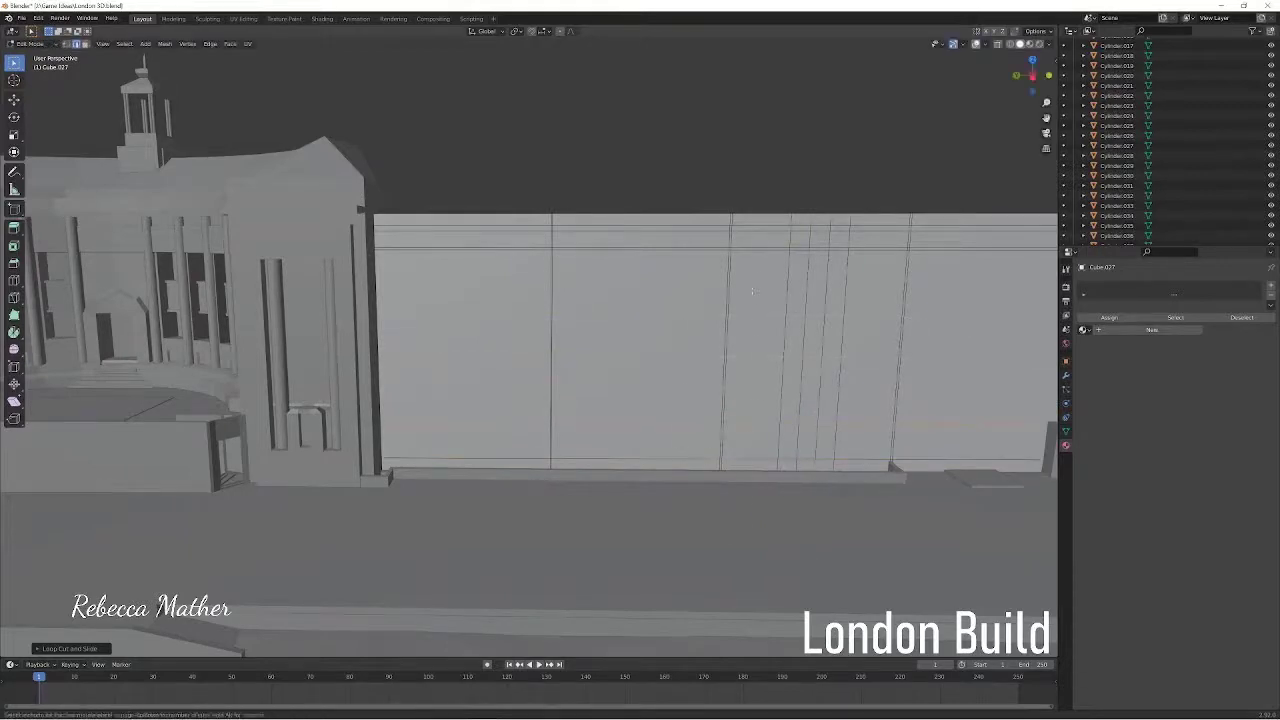
key("Escape")
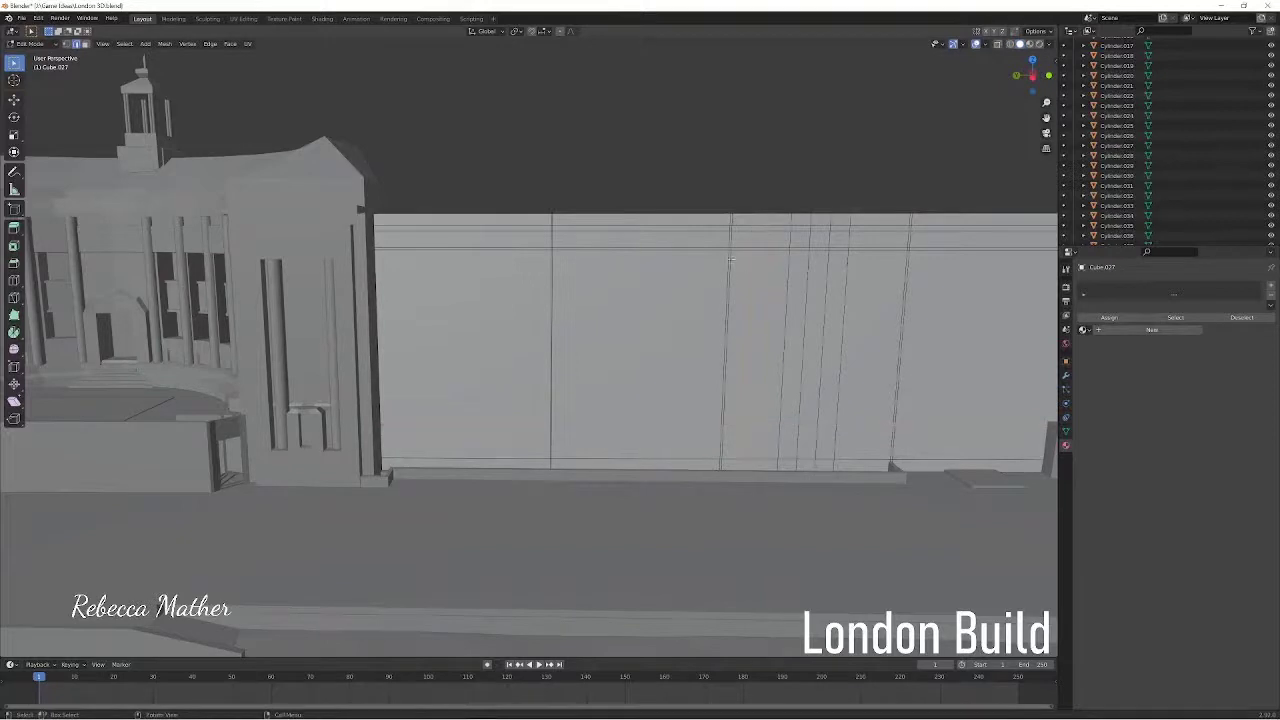
Select the wall's three vertical dividing edges and add Material.048 and Material.049 slots
left_click(553, 217)
left_click(551, 460, "ctrl")
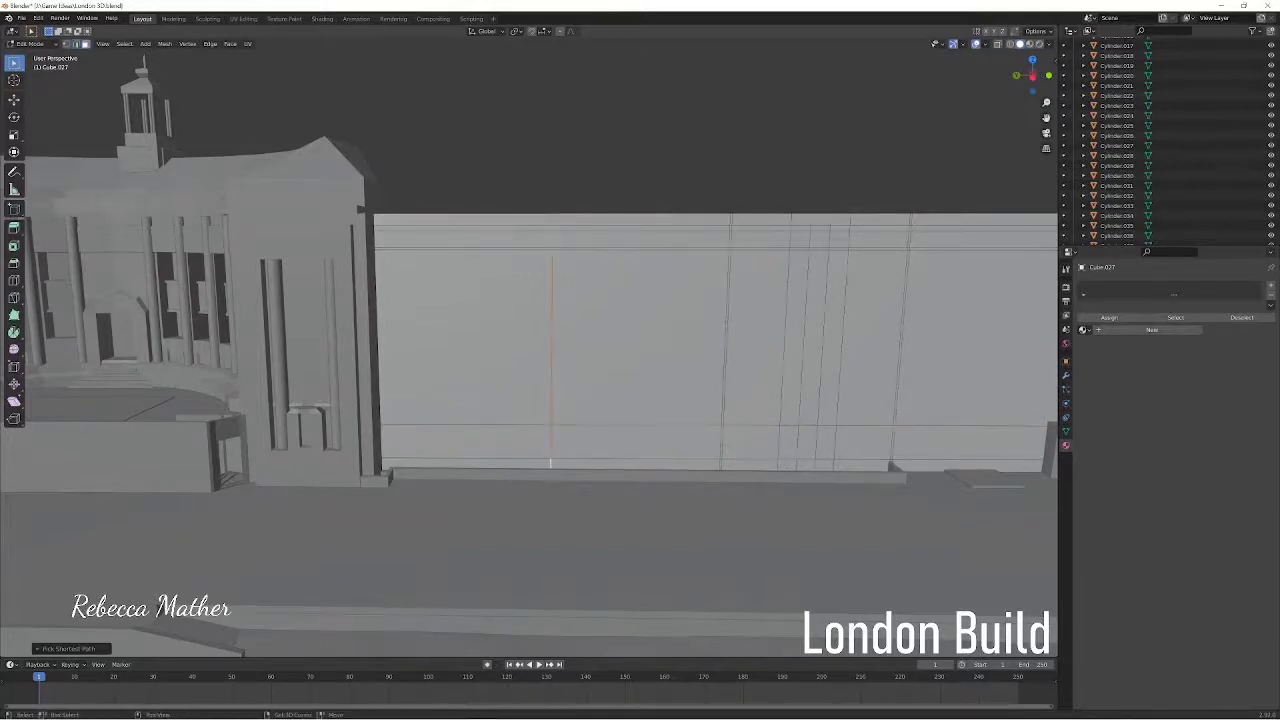
left_click(726, 460, "ctrl")
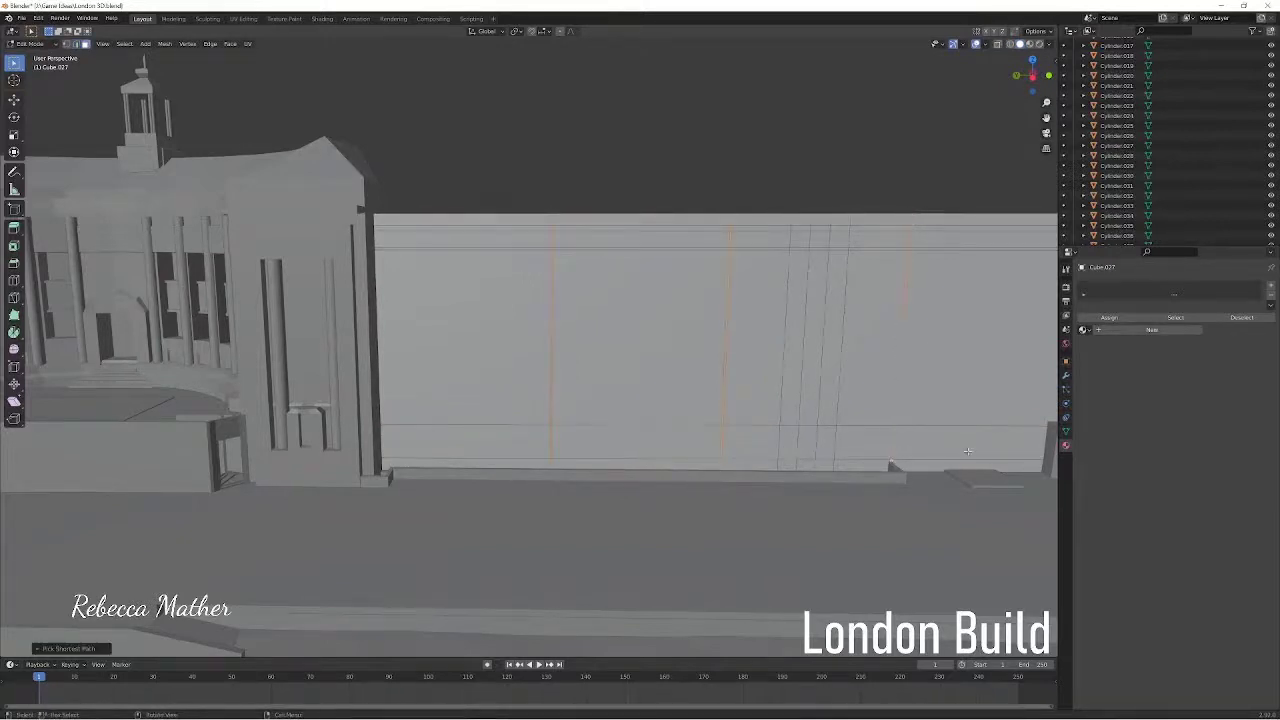
middle_click_drag(726, 460, 809, 460)
left_click(1152, 330)
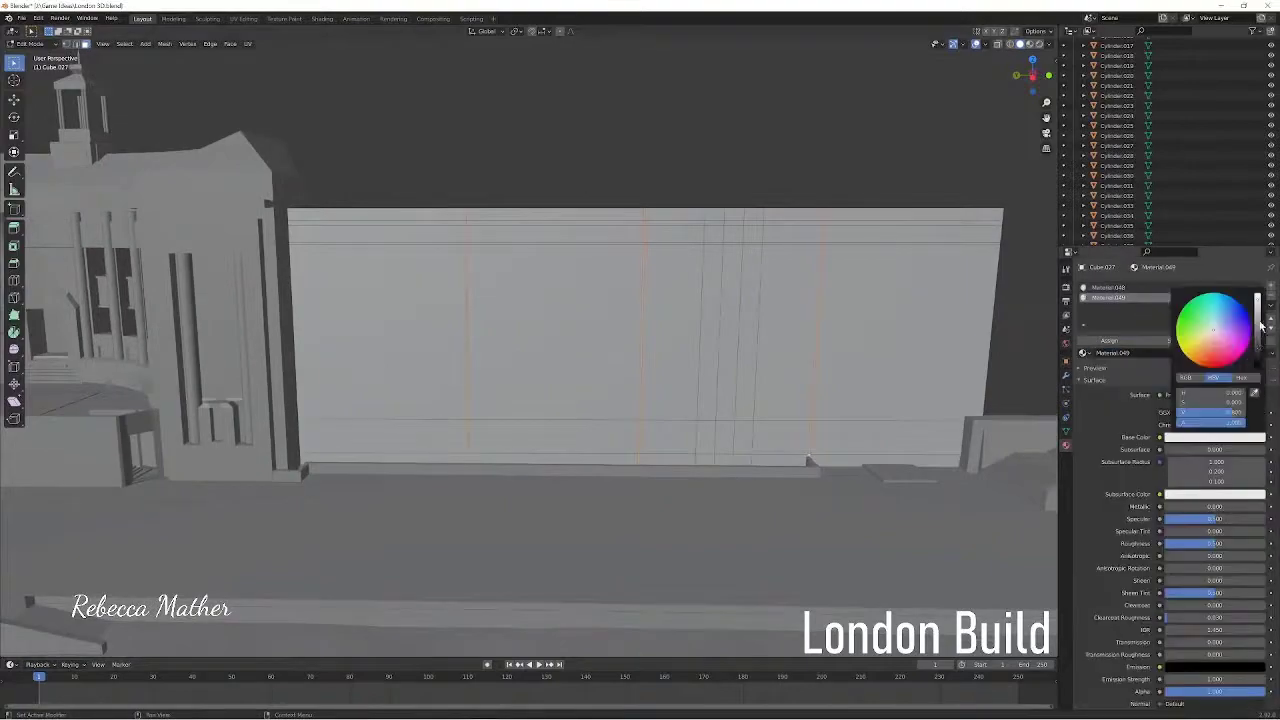
Preview the building in Rendered shading, viewing it from above
left_click(1031, 43)
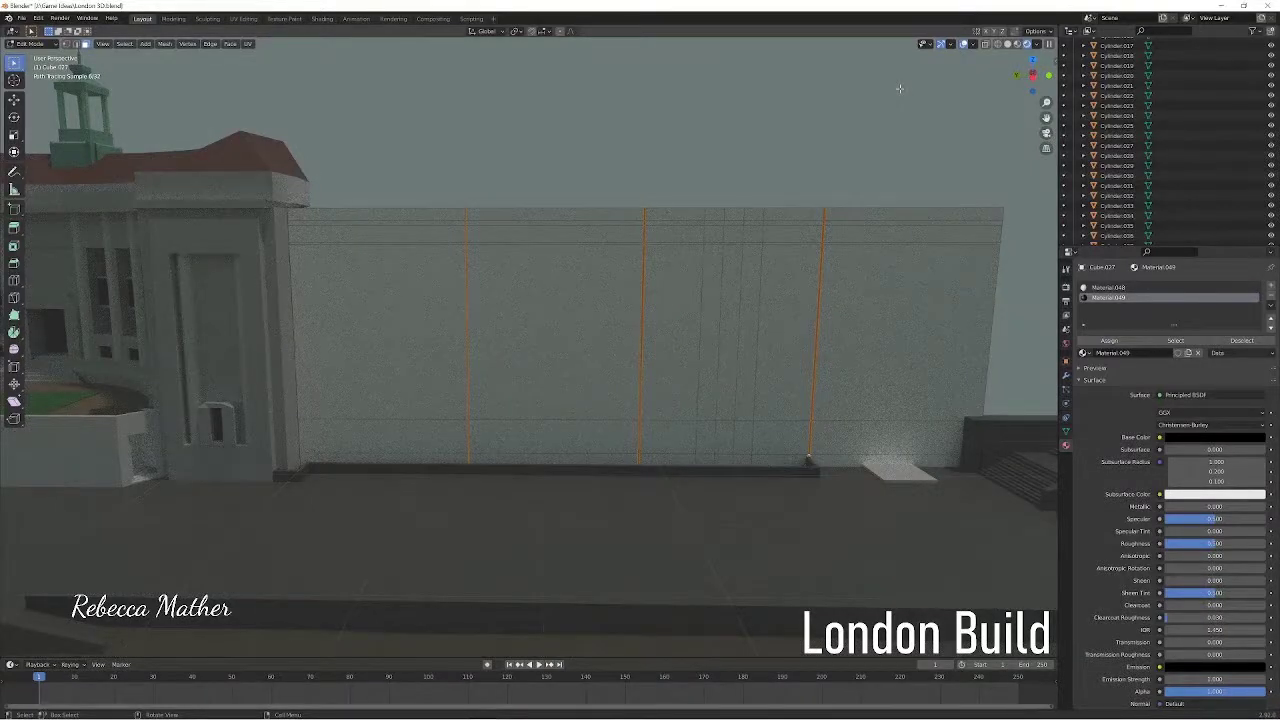
mouse_move(899, 88)
middle_mouse_down()
mouse_move(473, 268)
mouse_move(608, 363)
mouse_move(547, 352)
mouse_move(627, 392)
middle_mouse_up()
key("s")
key("Escape")
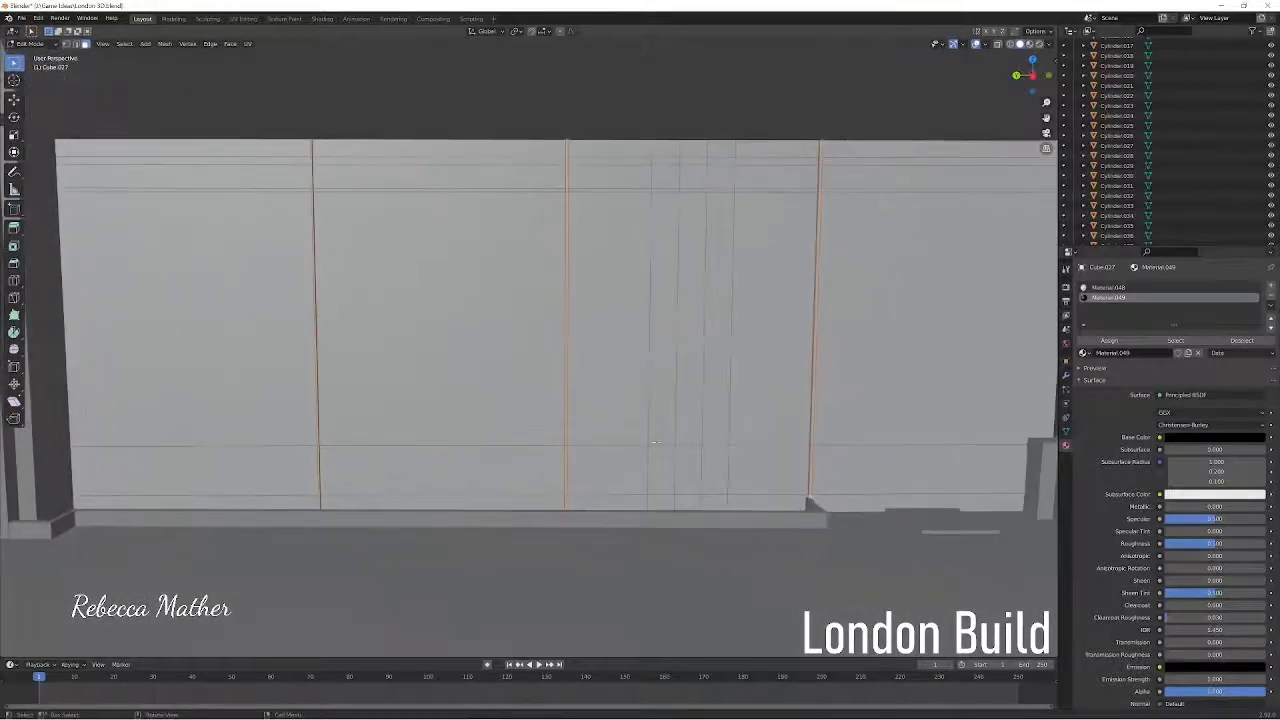
Slide the selected vertical edges along the wall to new positions
key("g")
key("g")
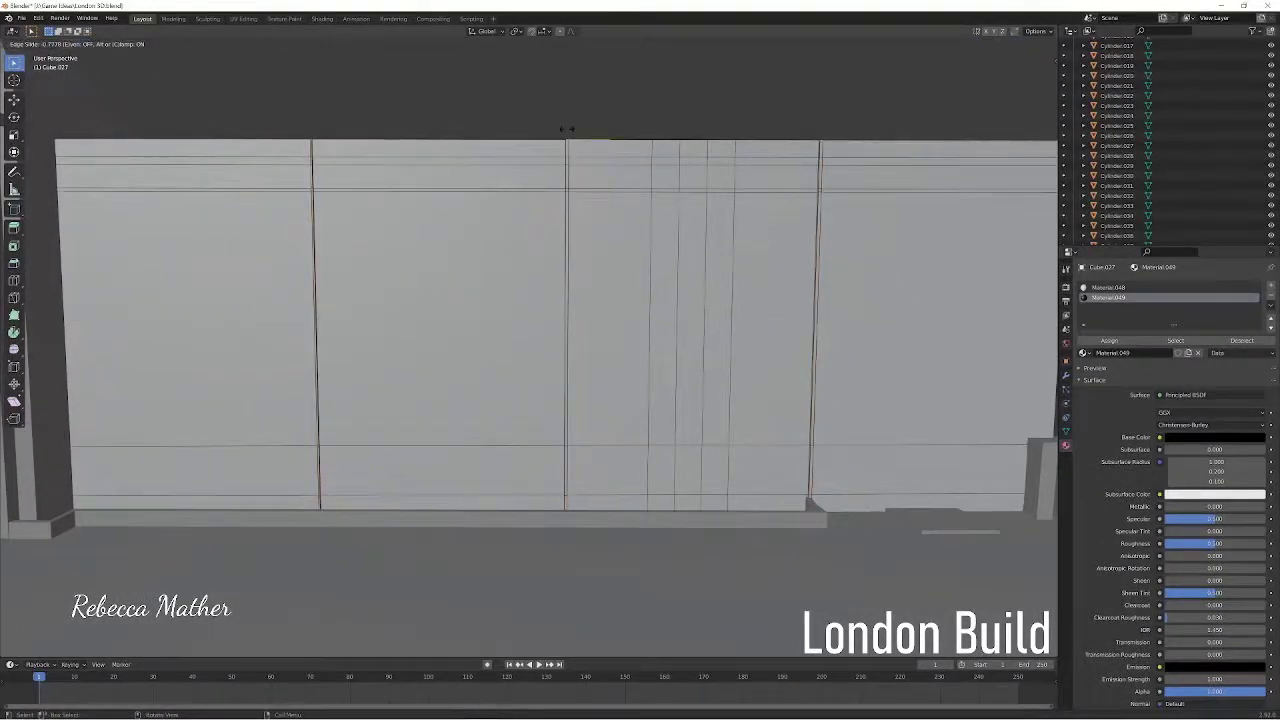
left_click(566, 128)
key("g")
key("g")
left_click(665, 160)
Add vertical loop cuts in the left bay and near the wall's left end
left_click(326, 150)
left_click(320, 171)
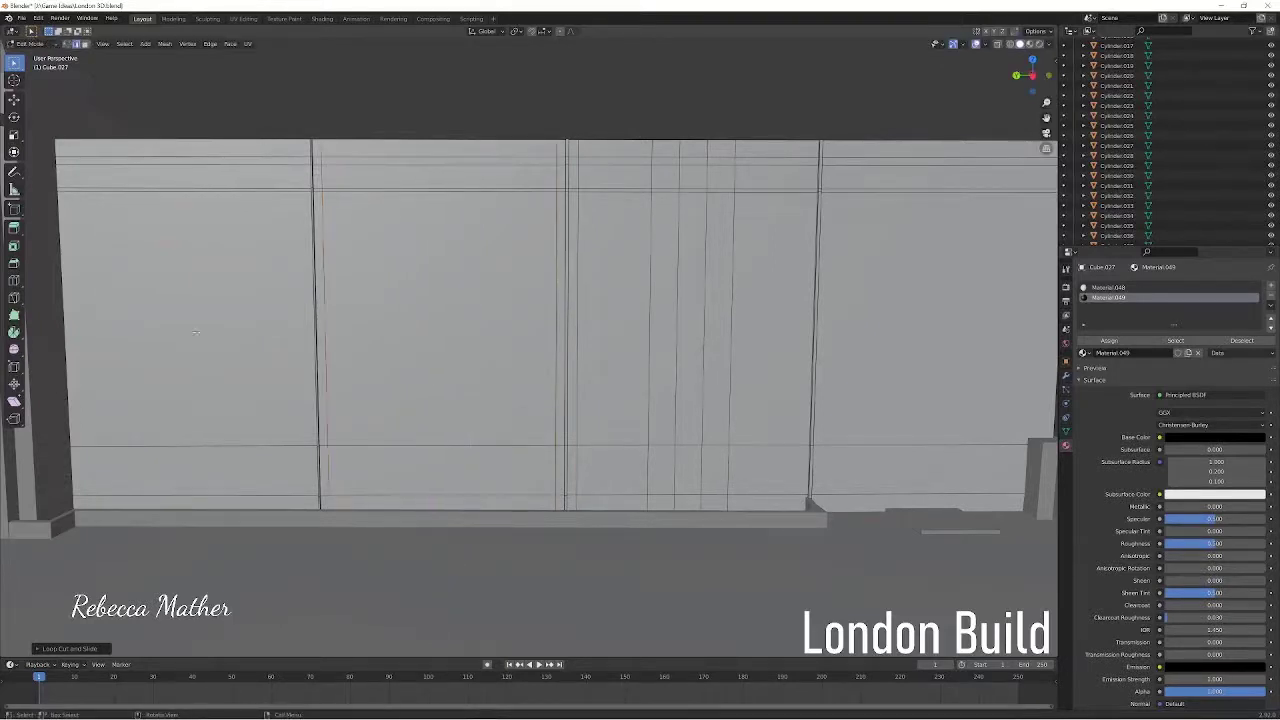
left_click(314, 189)
left_click(228, 215)
left_click_drag(228, 215, 300, 215)
left_click(791, 177)
left_click(748, 163)
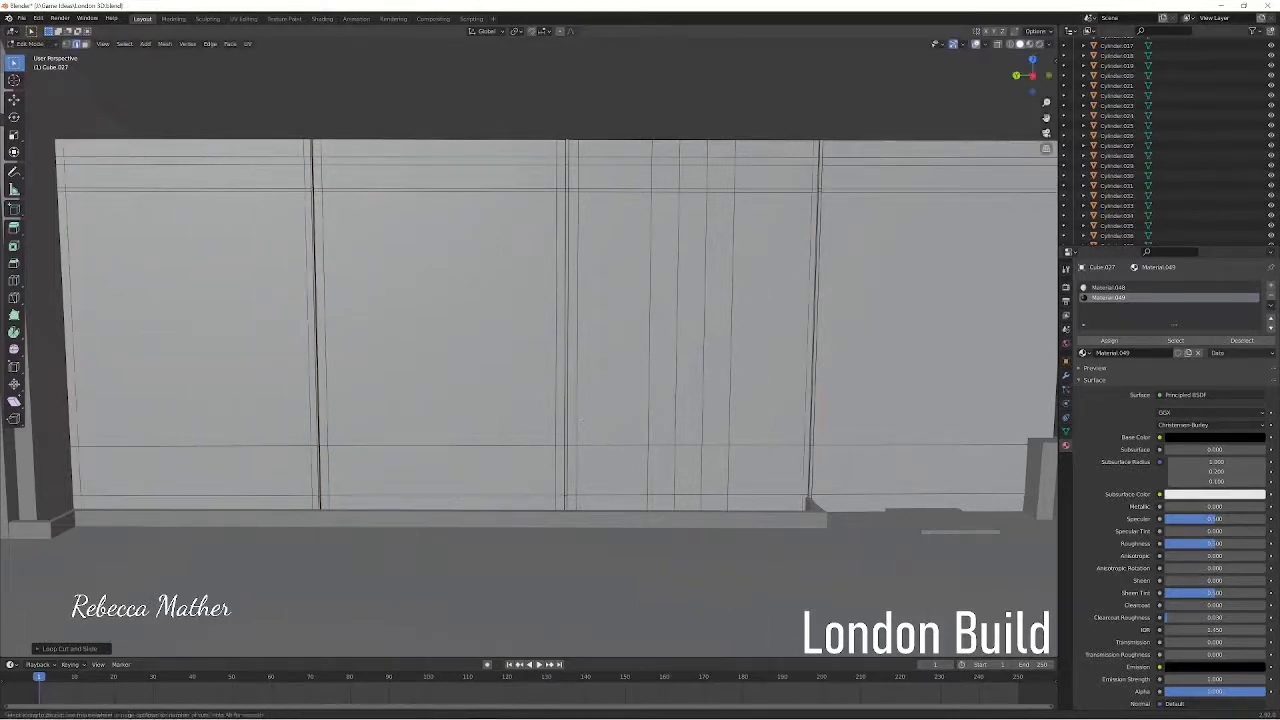
left_click(618, 155)
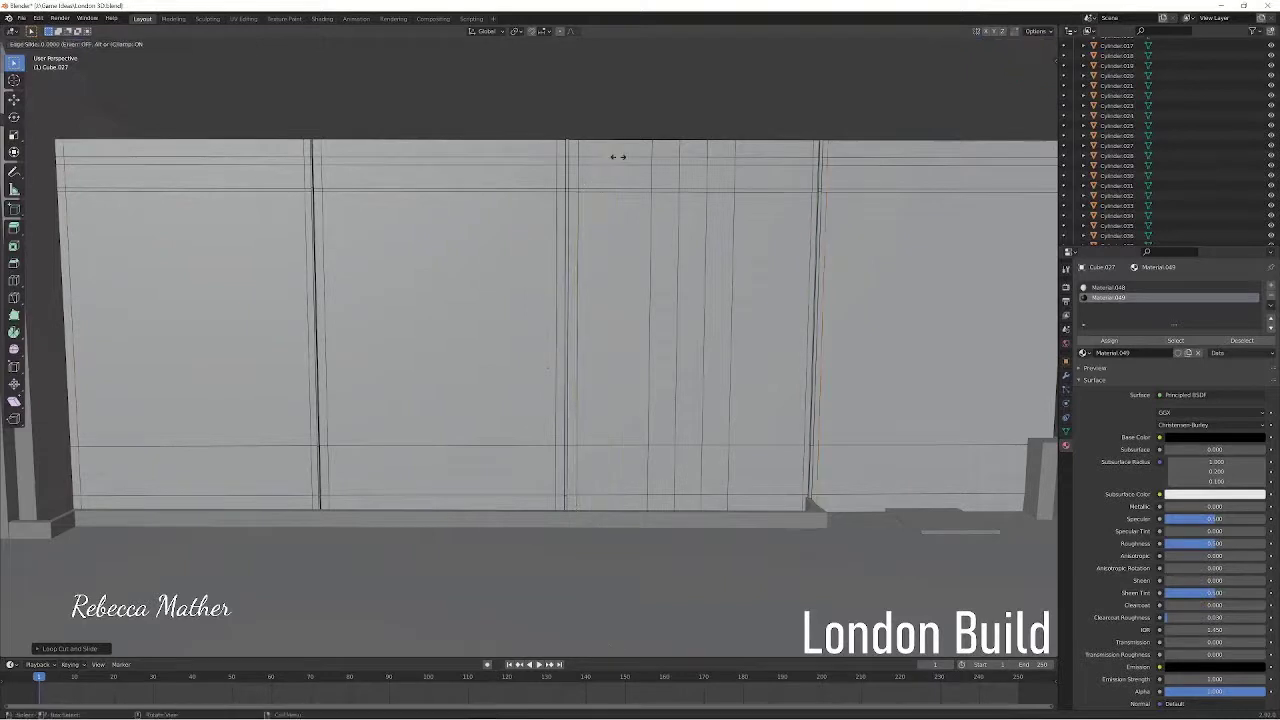
right_click(638, 196)
Try a pair of middle-panel loop cuts, then undo back to the earlier wall state
left_click(768, 163)
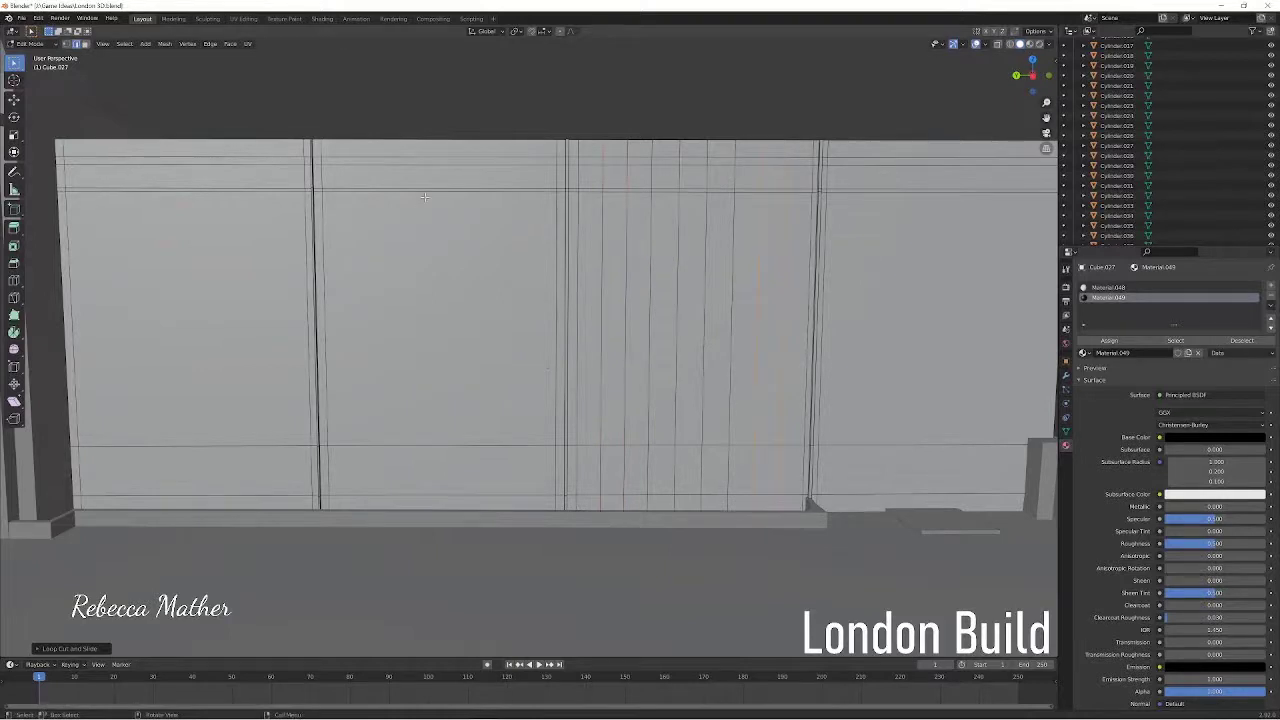
scroll(424, 197, "down", 3)
scroll(424, 197, "up", 2)
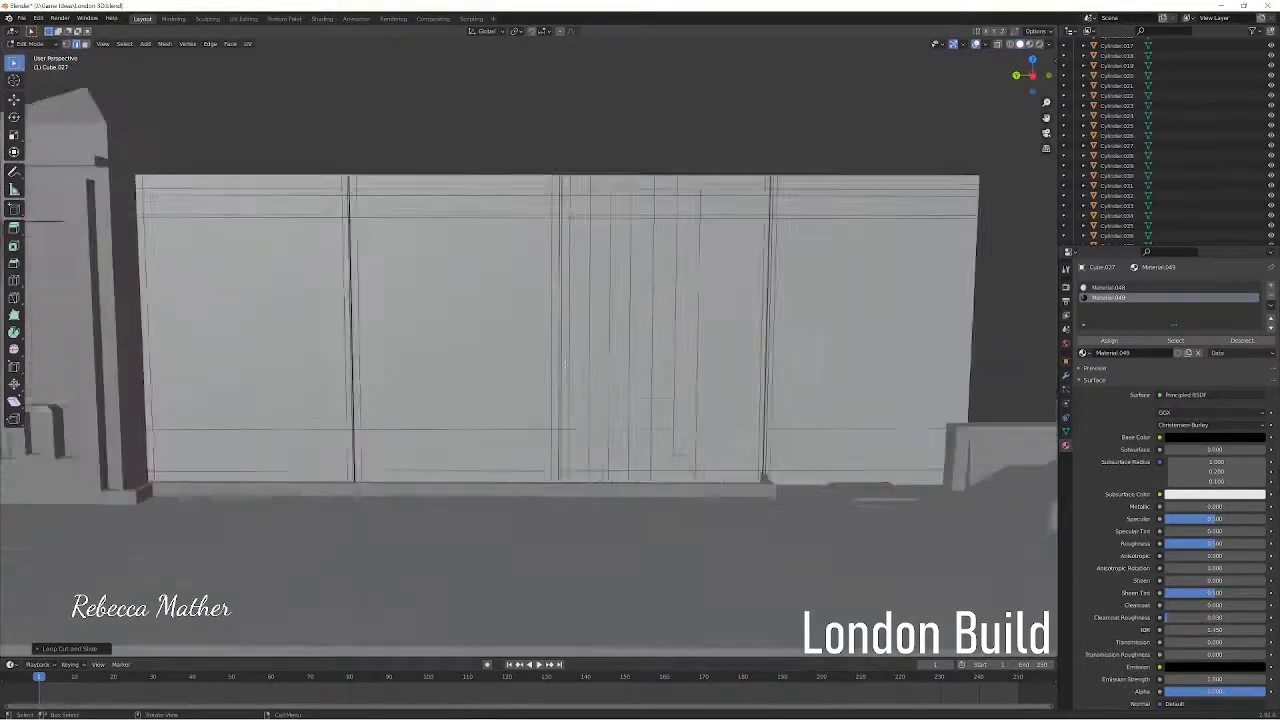
scroll(424, 197, "up", 1)
key("ctrl+z")
key("ctrl+z")
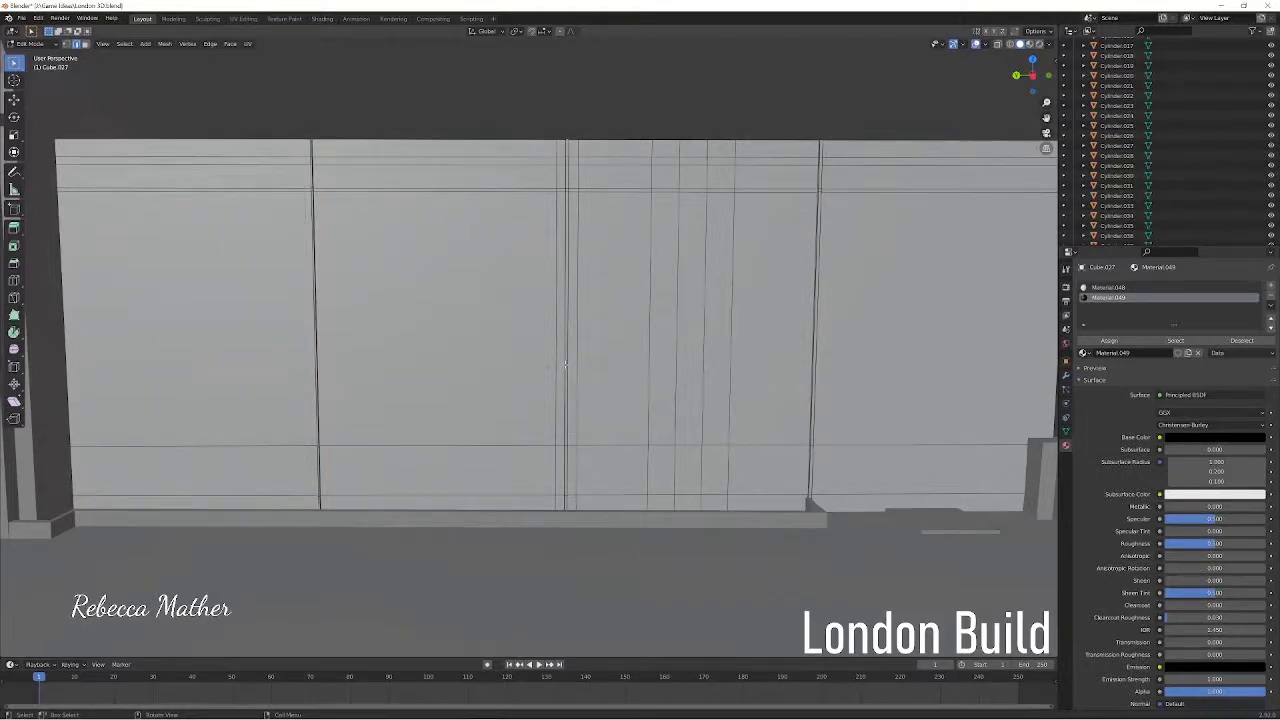
key("ctrl+z")
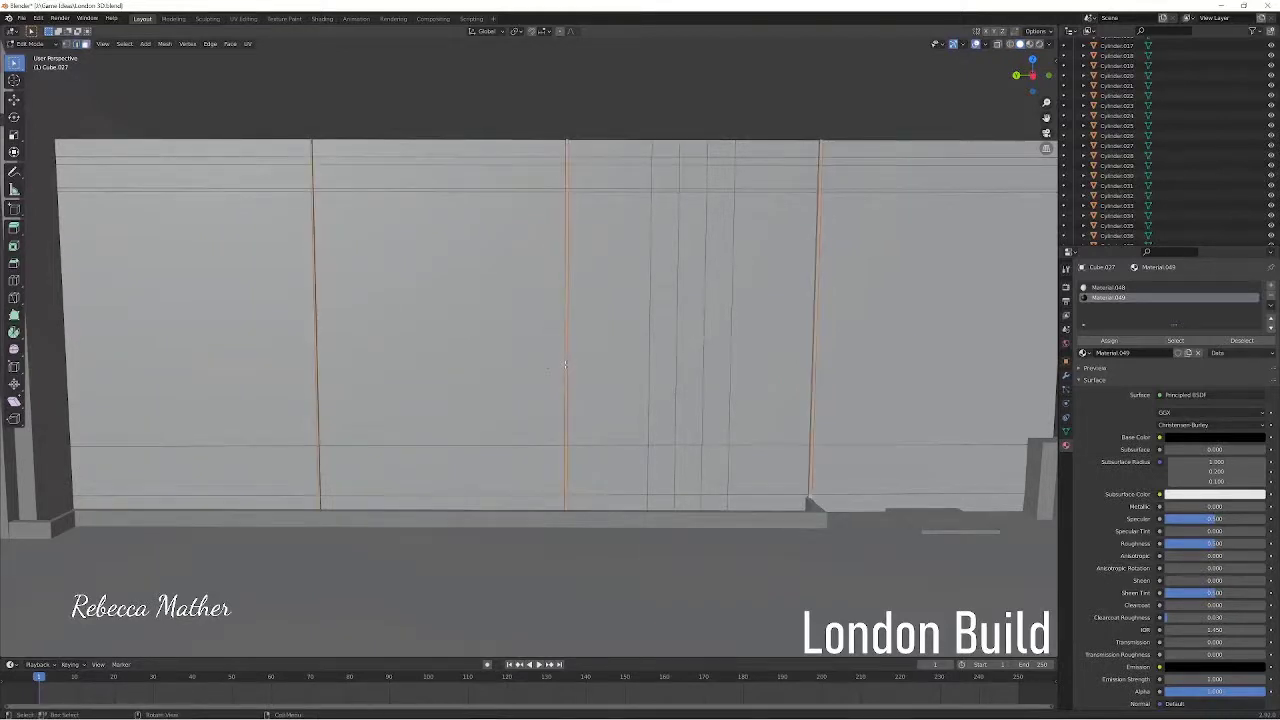
key("ctrl+z")
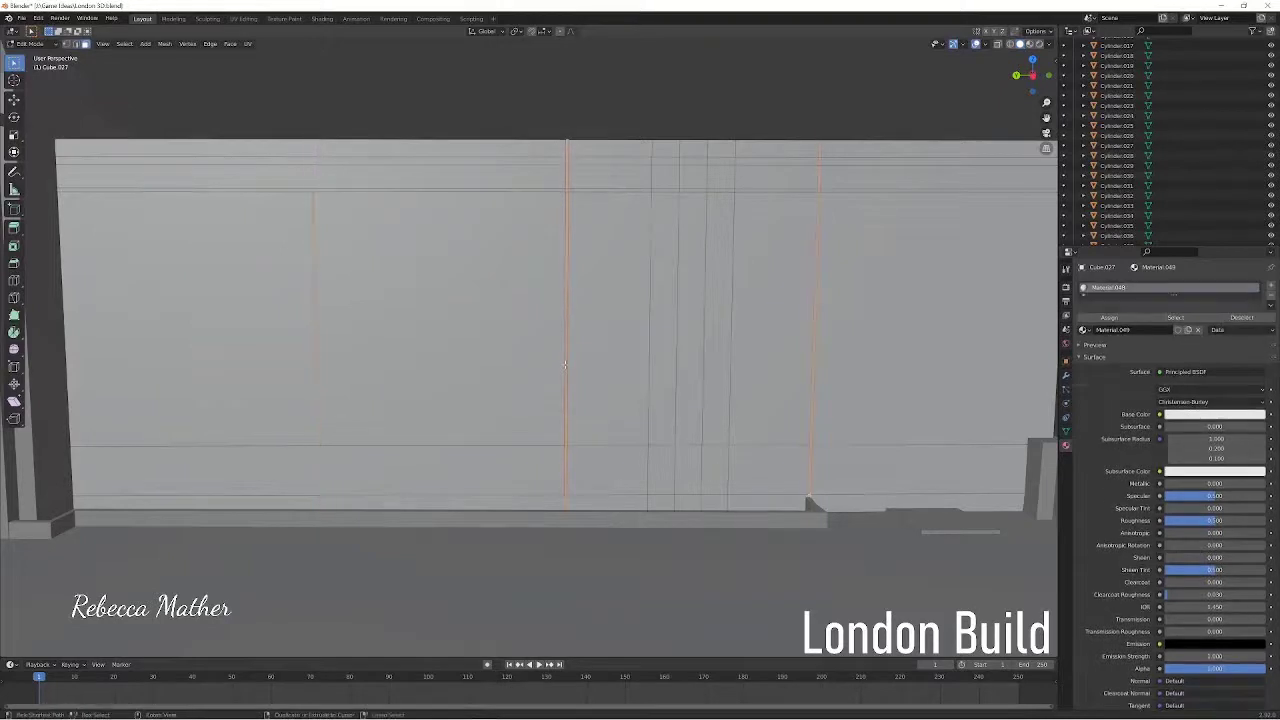
key("ctrl+z")
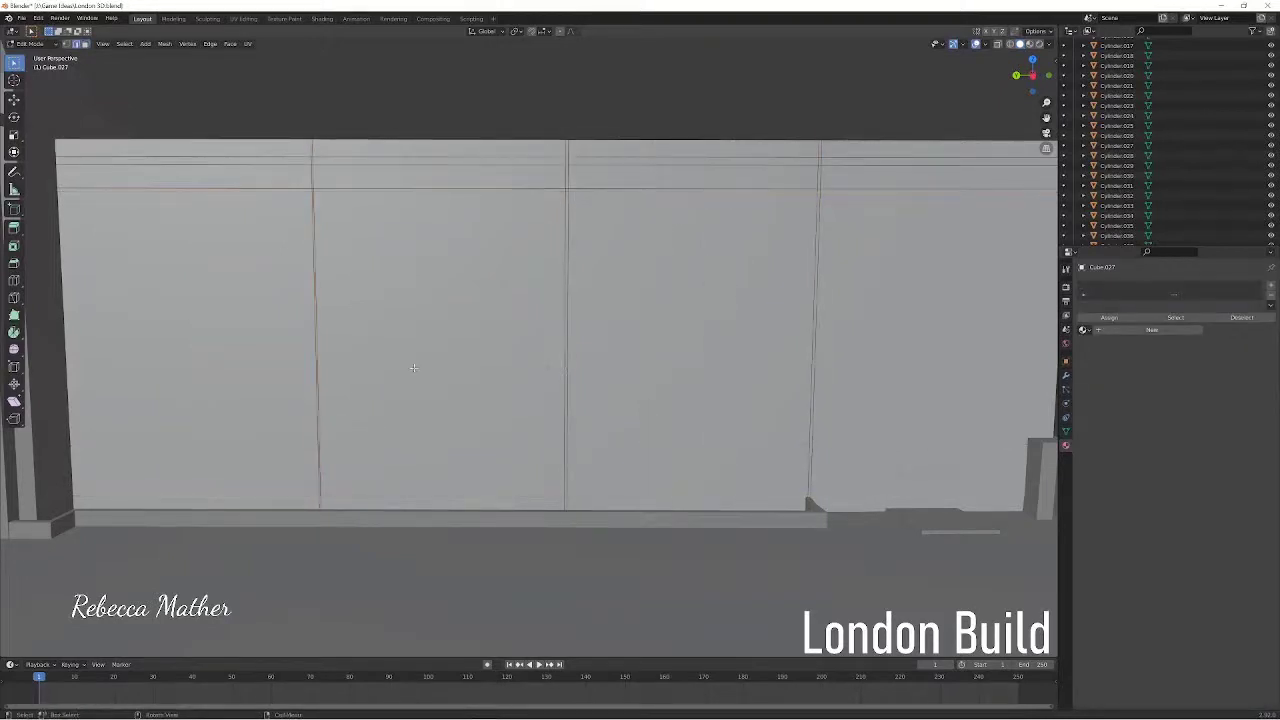
Re-cut closely spaced vertical loops through the wall's middle and edge-slide them into place
middle_click_drag(436, 405, 536, 400)
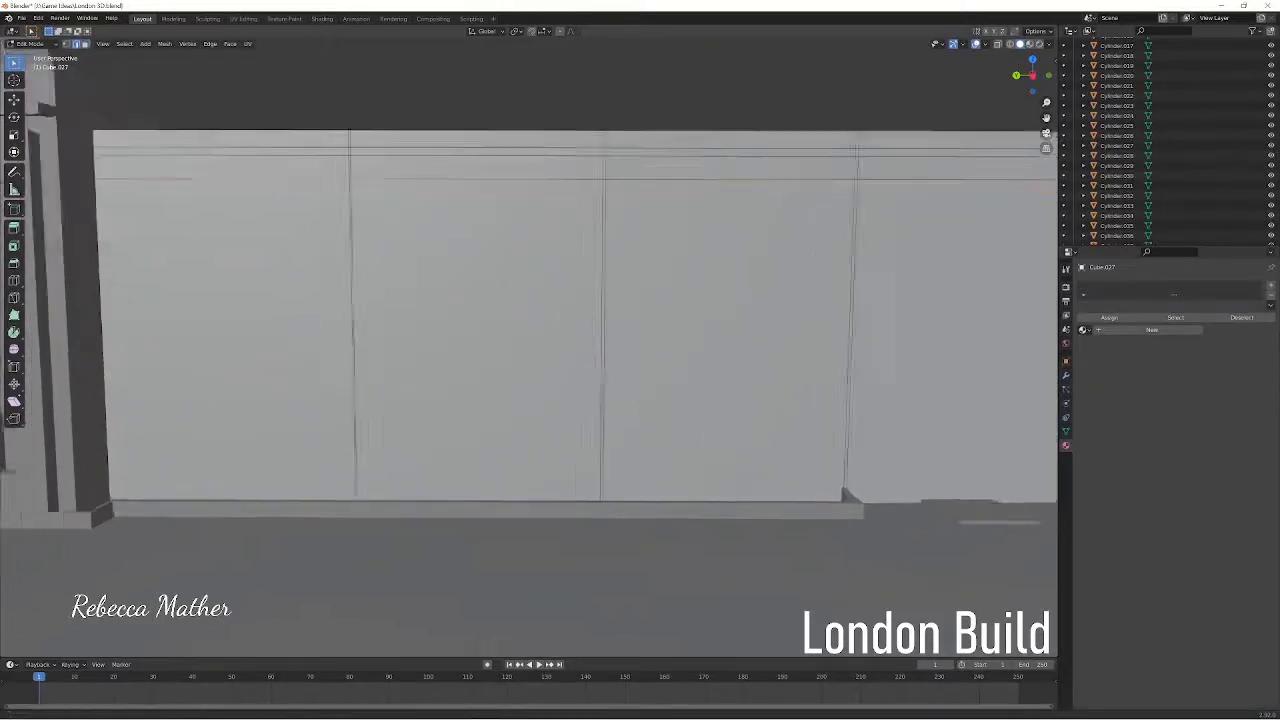
key("g")
key("g")
left_click(524, 166)
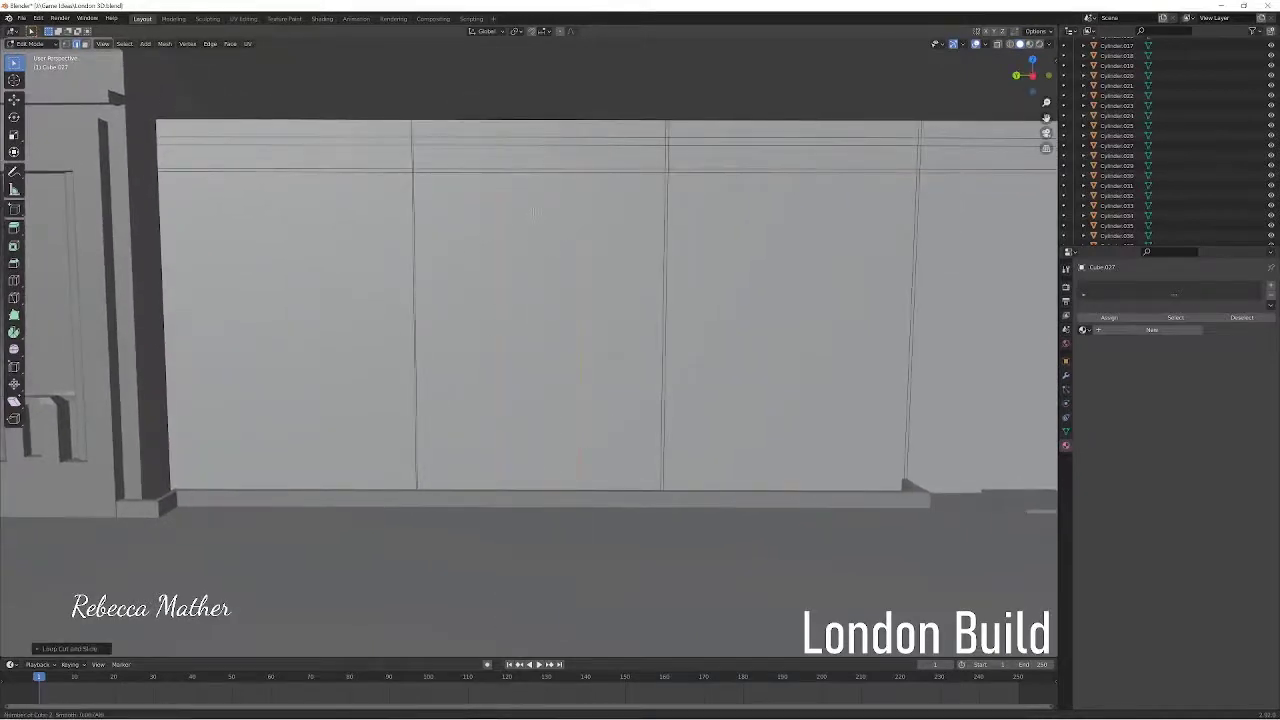
left_click(391, 192)
key("g")
key("g")
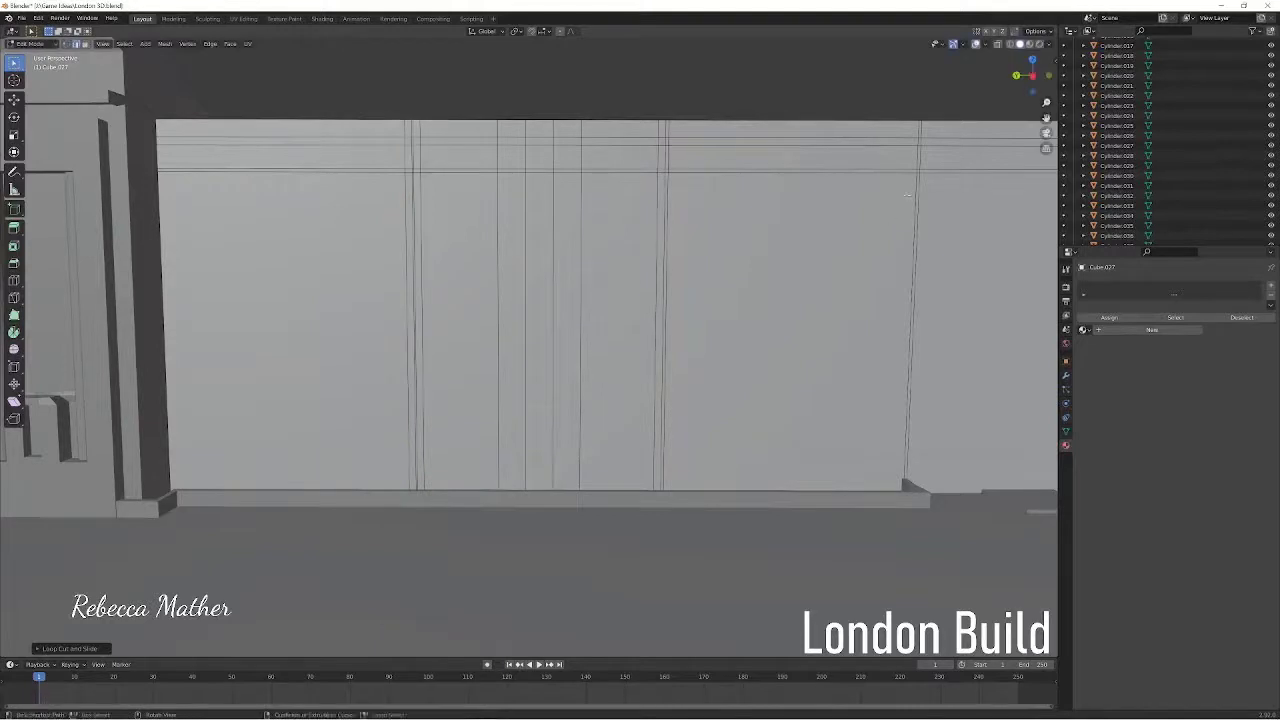
left_click(888, 148)
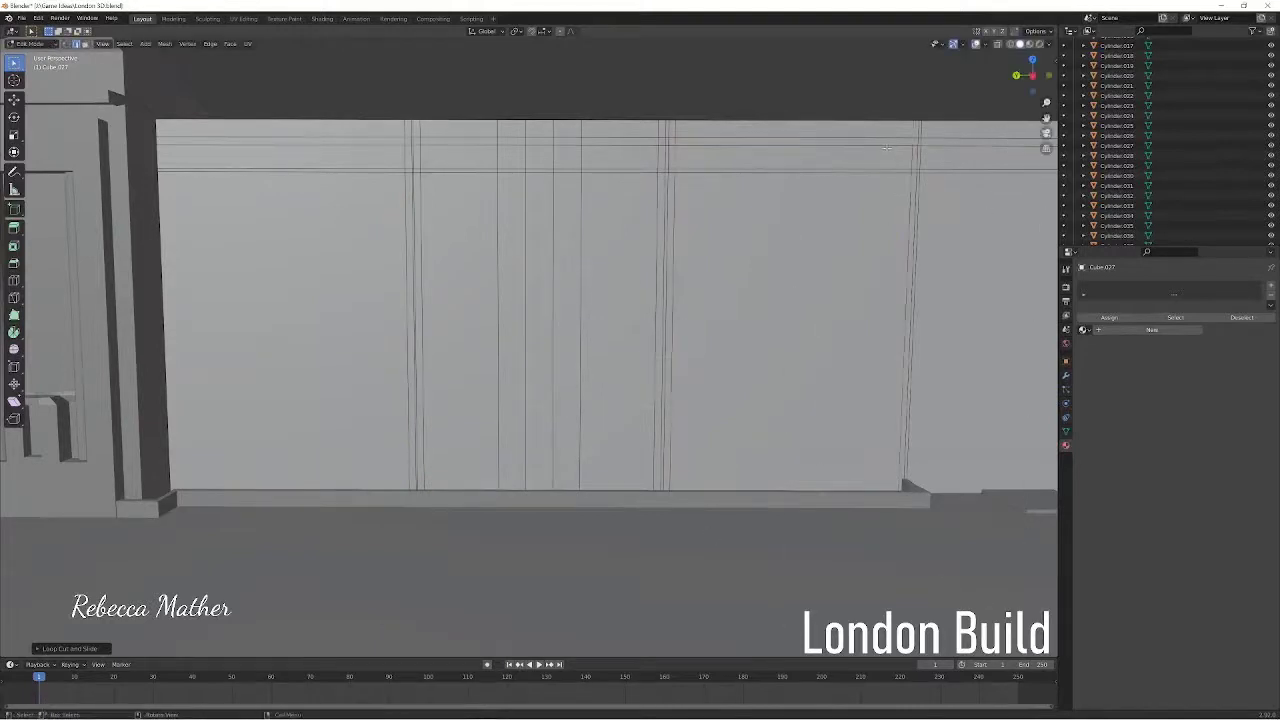
left_click(410, 130, "ctrl")
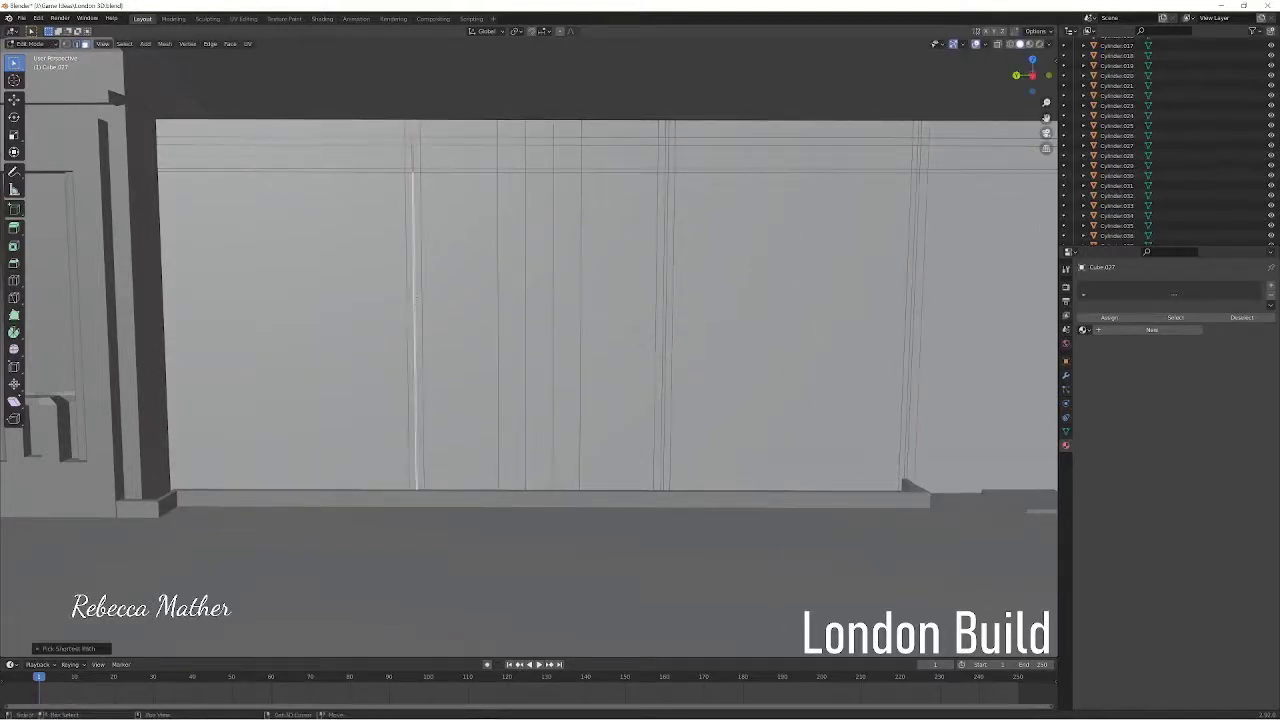
Select the vertical wall edges and add Material.048 and Material.049 slots
left_click(666, 184, "shift")
left_click(918, 185, "shift")
left_click(1152, 329)
left_click(1270, 286)
left_click(1150, 352)
left_click(1216, 437)
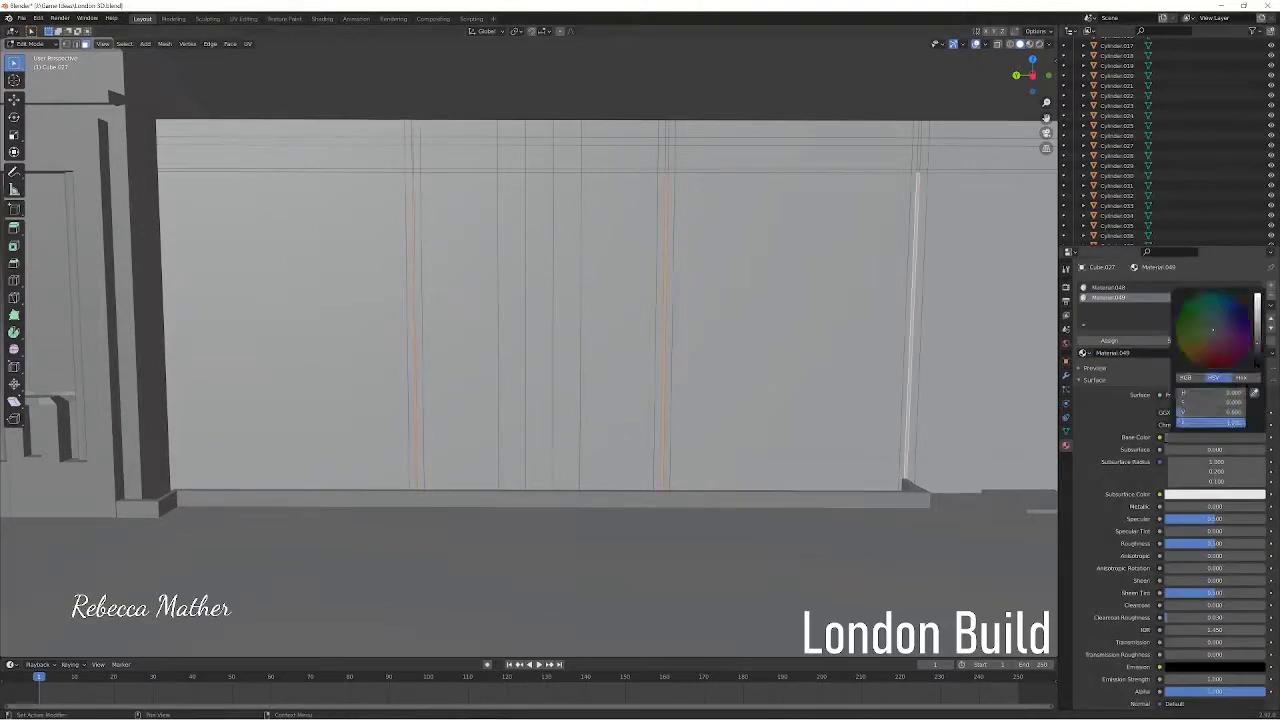
Split the middle wall face with two centred vertical loop cuts
key("3")
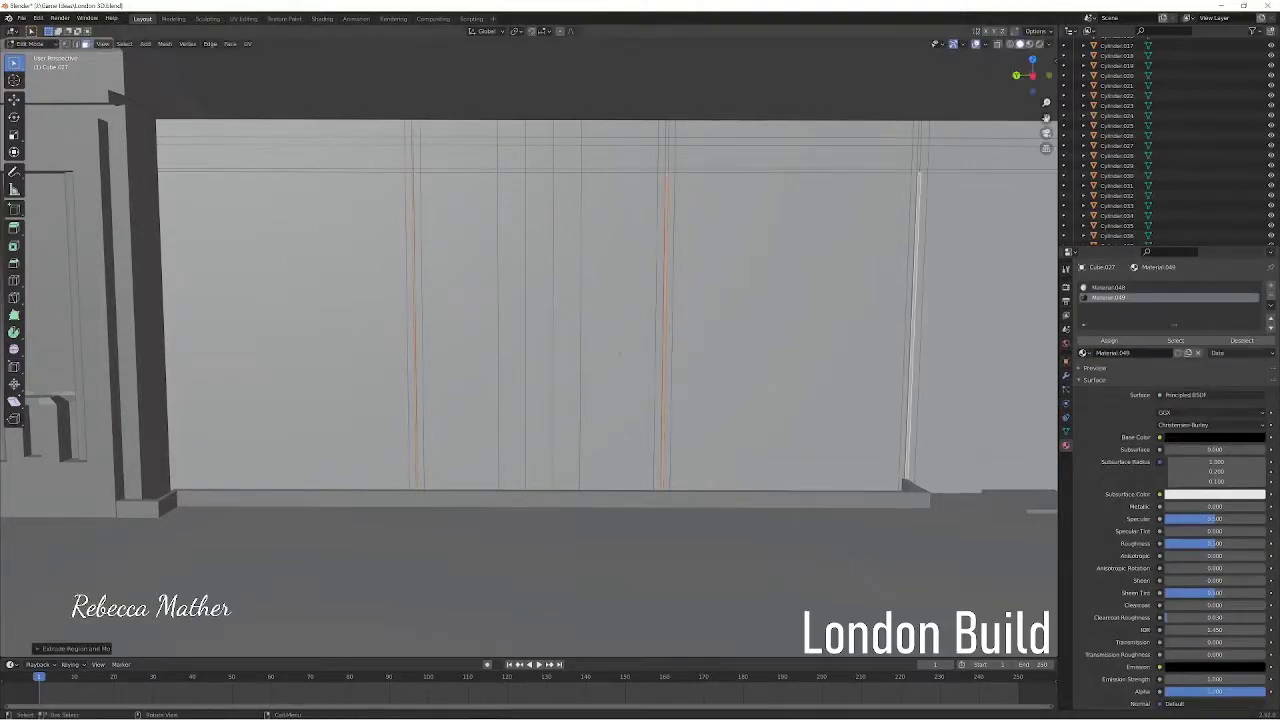
left_click(467, 226)
key("ctrl+r")
scroll(467, 226, "up", 1)
left_click(450, 142)
right_click(455, 147)
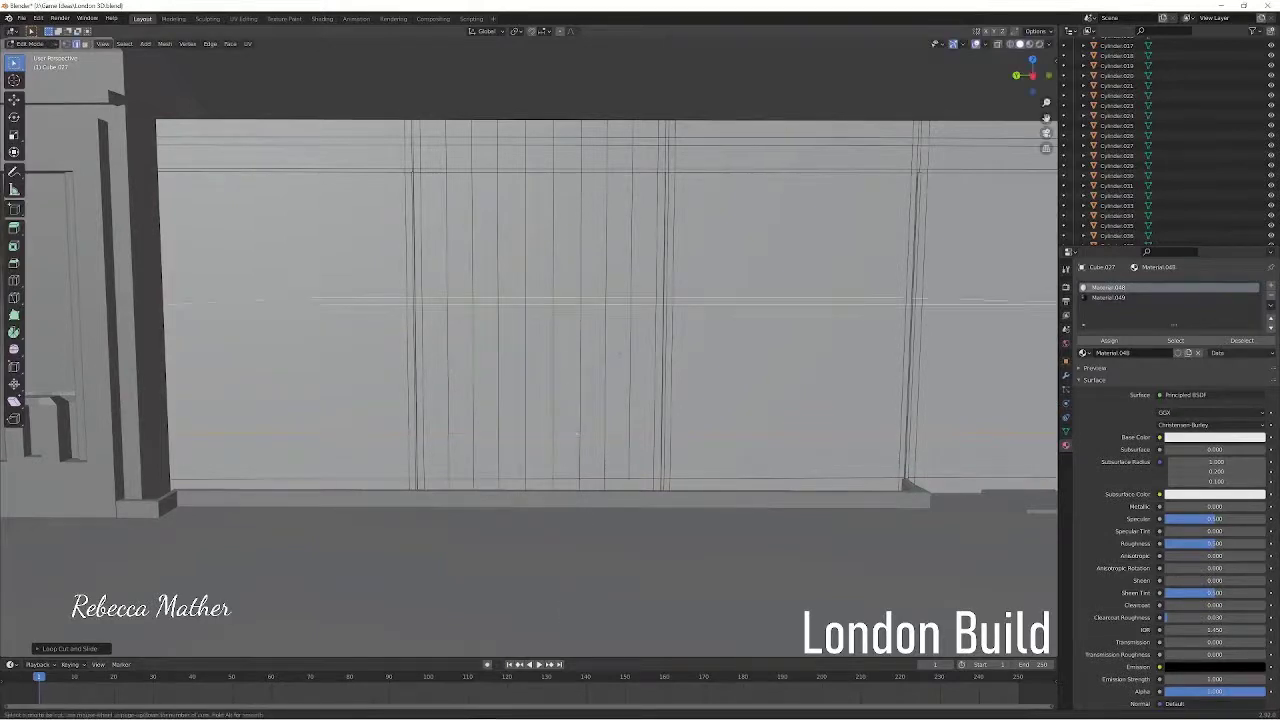
Fix the horizontal edge loop at its lowered height near the wall base
left_click(572, 542)
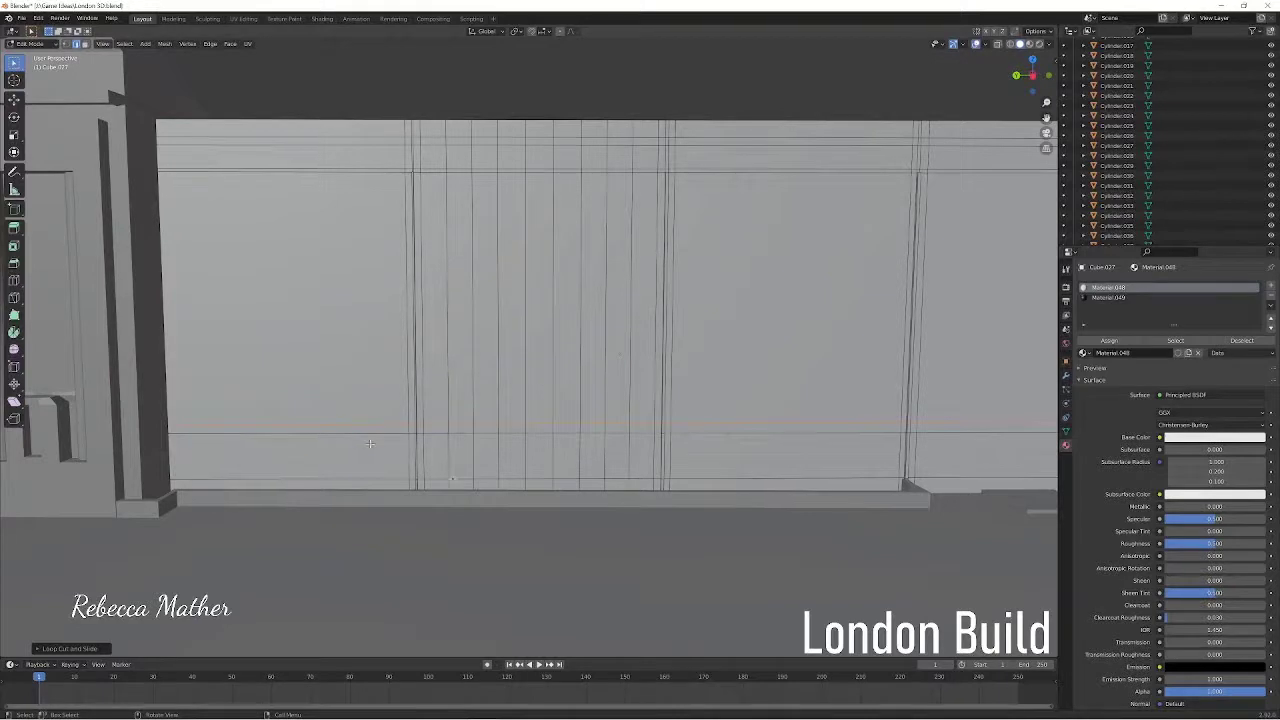
key("g")
key("g")
right_click(327, 359)
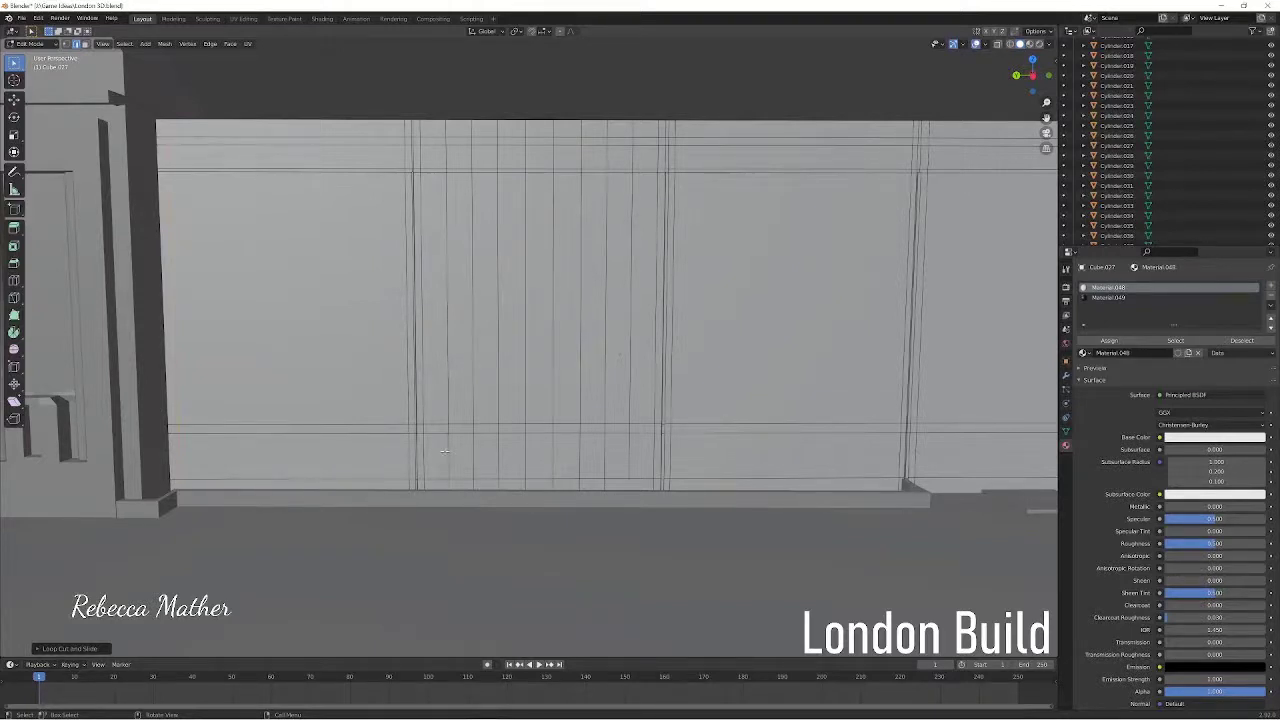
Add a nine-cut loop across the wall's left section
key("ctrl+r")
key("Escape")
key("ctrl+r")
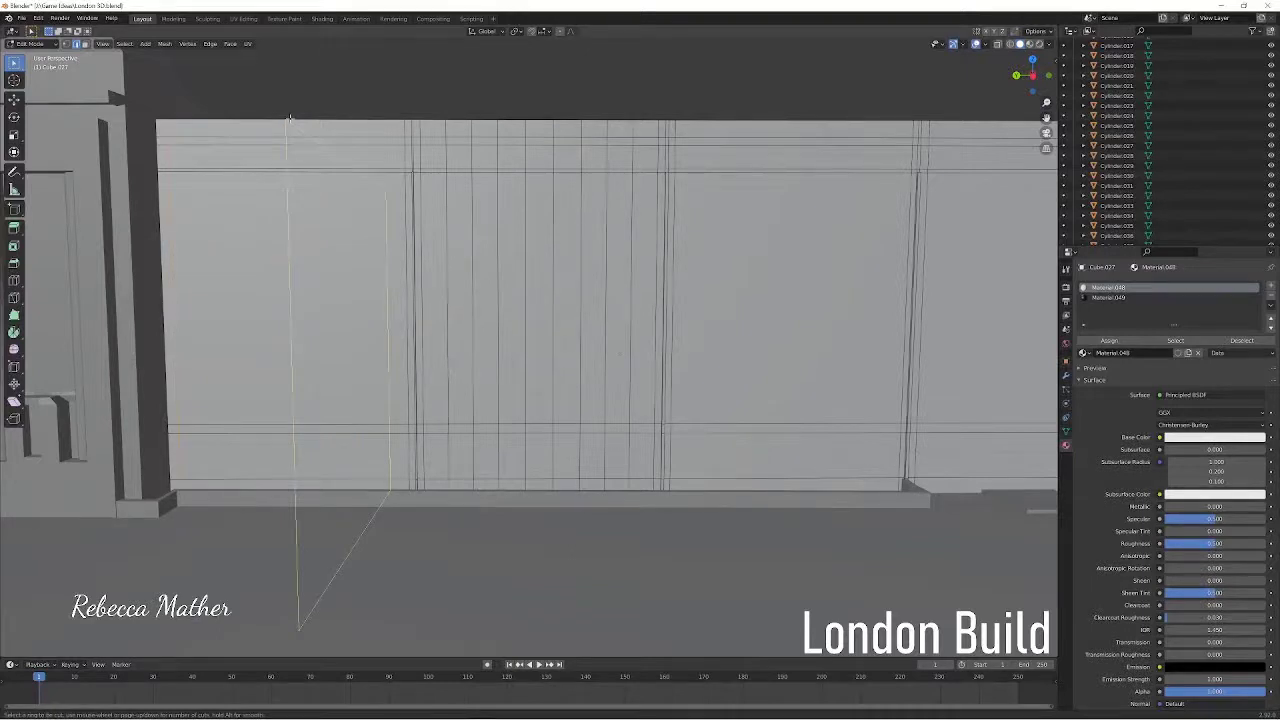
scroll(290, 117, "up", 2)
scroll(290, 117, "up", 2)
scroll(290, 117, "up", 2)
scroll(290, 117, "up", 2)
left_click(290, 117)
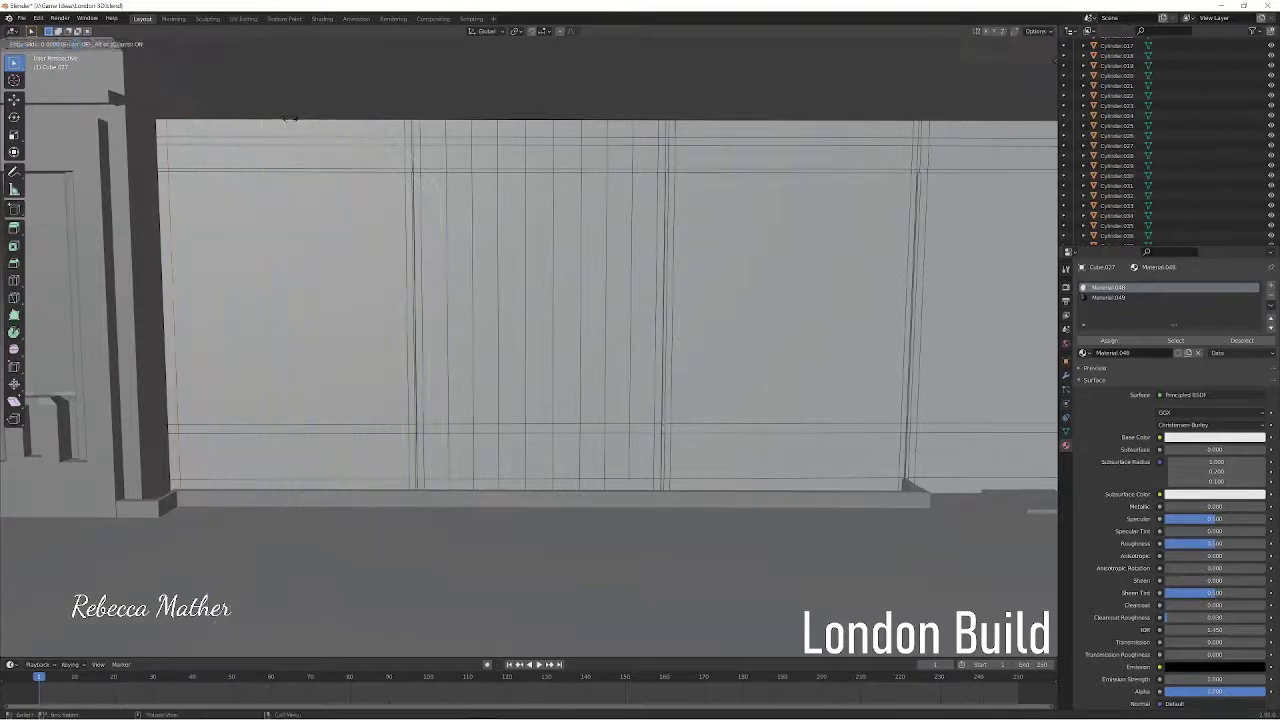
Keep the cuts centered and try selecting five lower-band faces, then undo that attempt
right_click(757, 143)
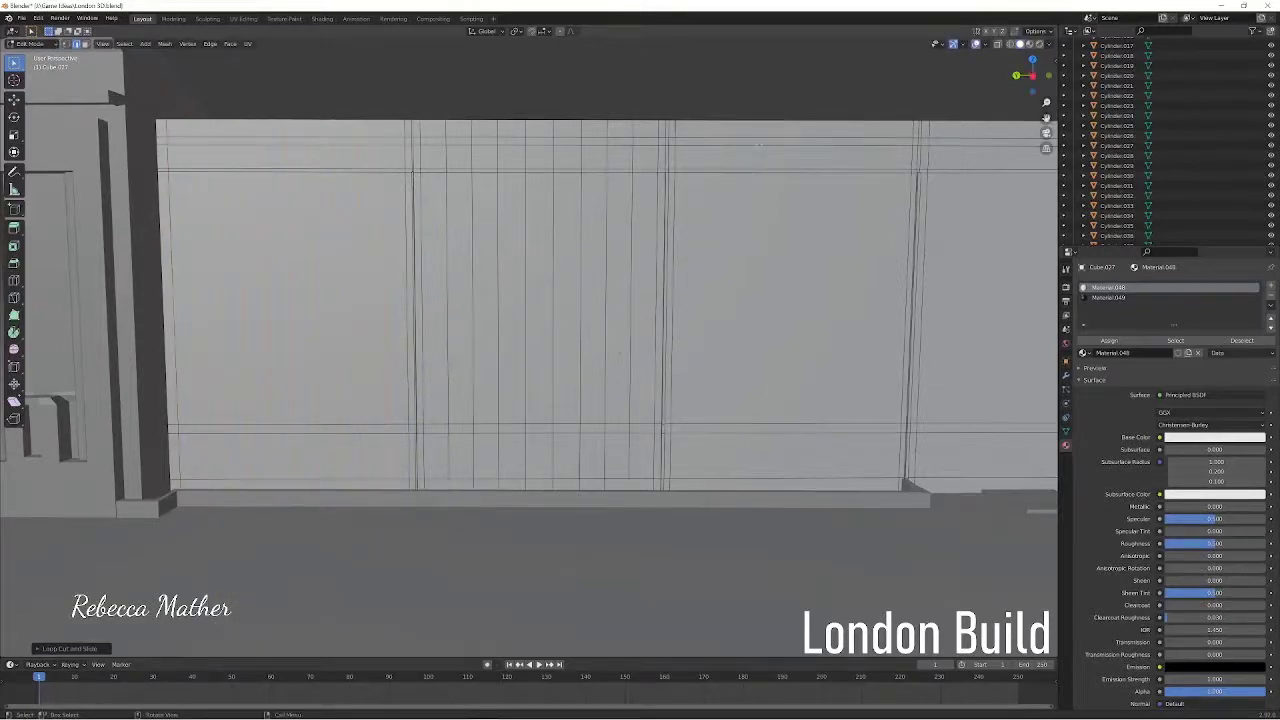
left_click(190, 455)
left_click(236, 455, "shift")
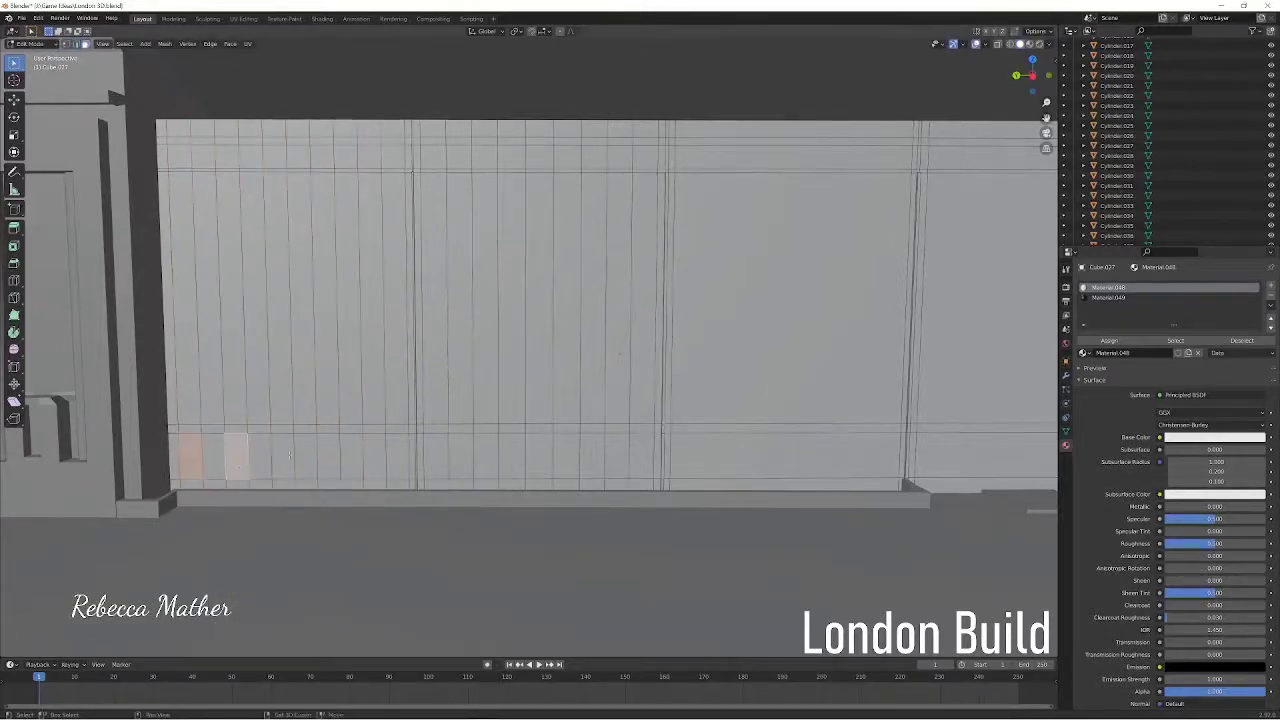
left_click(282, 455, "shift")
left_click(328, 455, "shift")
left_click(374, 455, "shift")
key("ctrl+z")
key("ctrl+z")
key("ctrl+z")
key("ctrl+z")
key("ctrl+z")
Add evenly centered multi-cut loops across the left wall
key("ctrl+r")
scroll(300, 540, "up", 5)
scroll(290, 124, "up", 2)
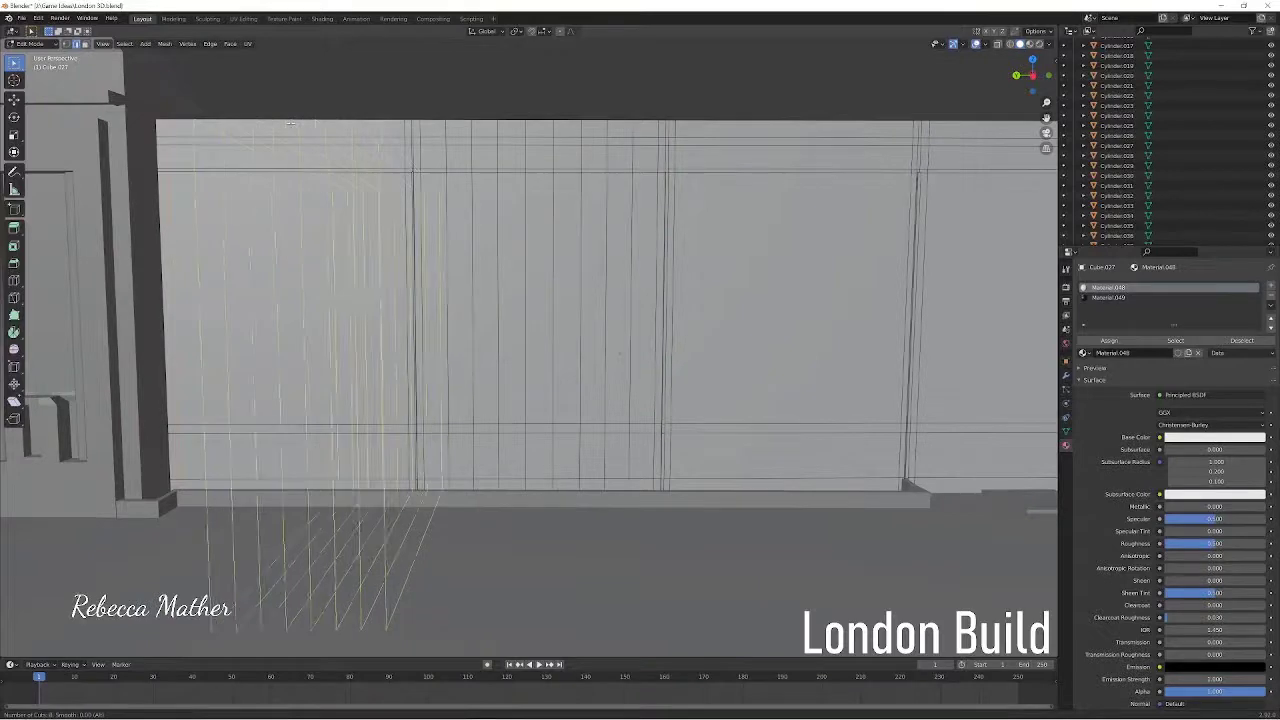
left_click(195, 130)
right_click(195, 130)
In face mode, select five alternating bottom-row faces on the left wall
key("3")
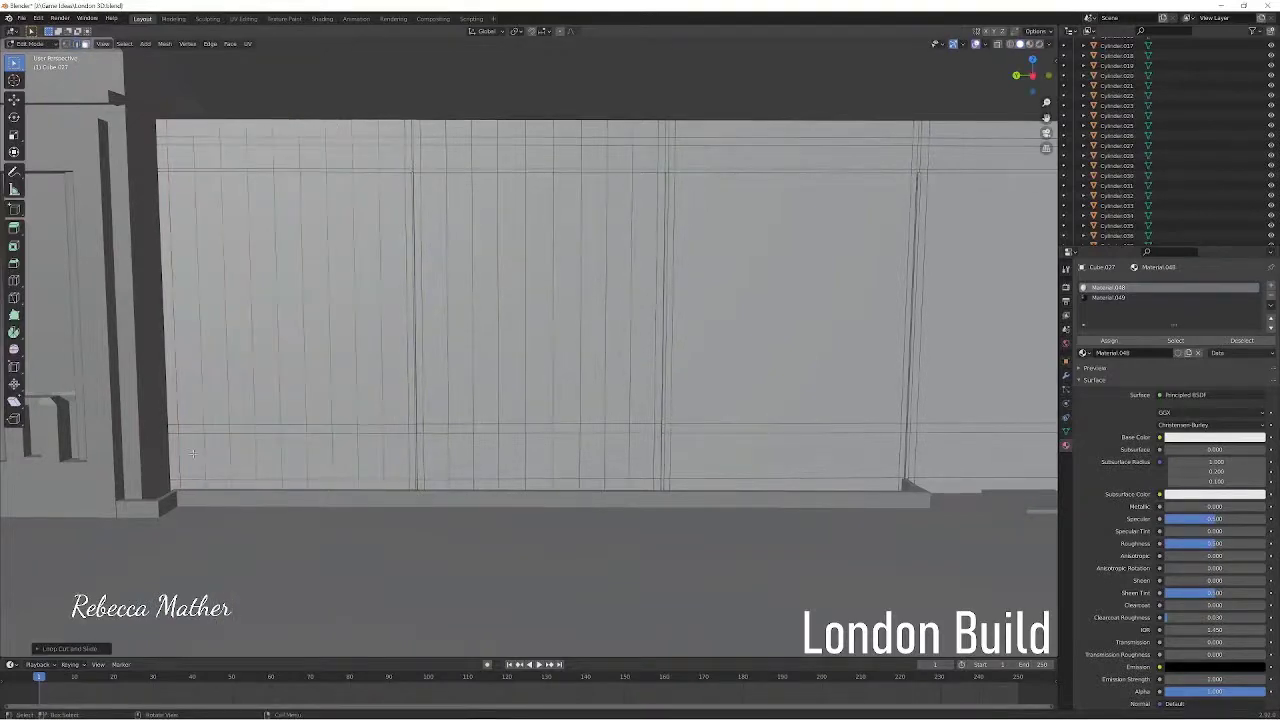
left_click(192, 455)
left_click(242, 455, "shift")
left_click(293, 455, "shift")
left_click(344, 455, "shift")
left_click(396, 455, "shift")
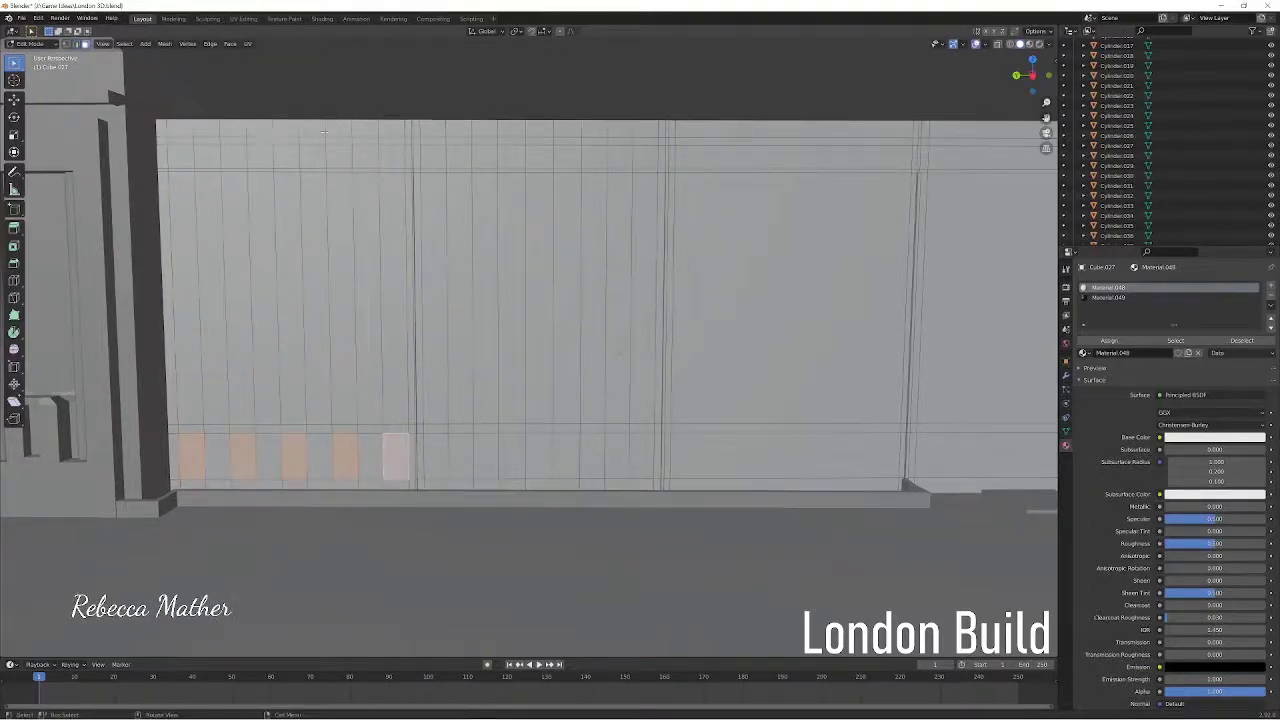
Add evenly centered multi-cut loops across the right wall section
left_click(836, 258)
key("ctrl+r")
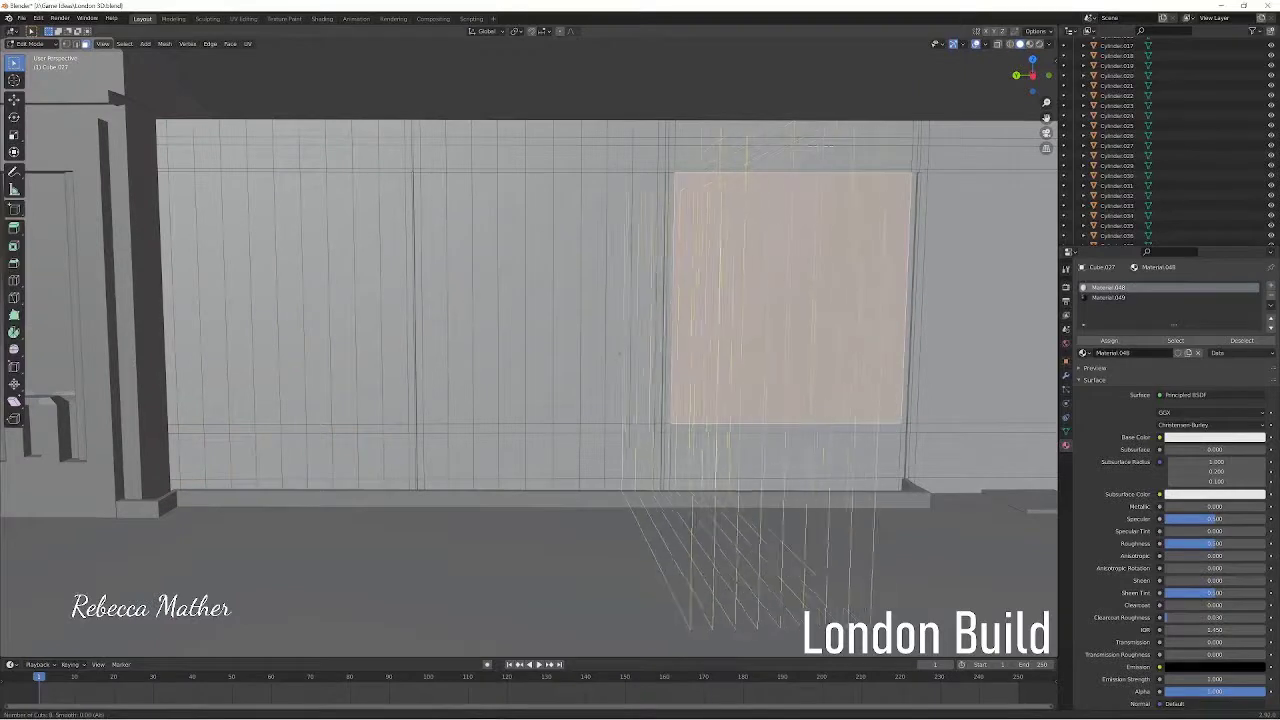
left_click(827, 146)
right_click(827, 146)
Select alternating bottom-row faces on the right section, then keep just one lower face
left_click(683, 455)
left_click(734, 455, "shift")
left_click(785, 455, "shift")
left_click(836, 455, "shift")
left_click(887, 455, "shift")
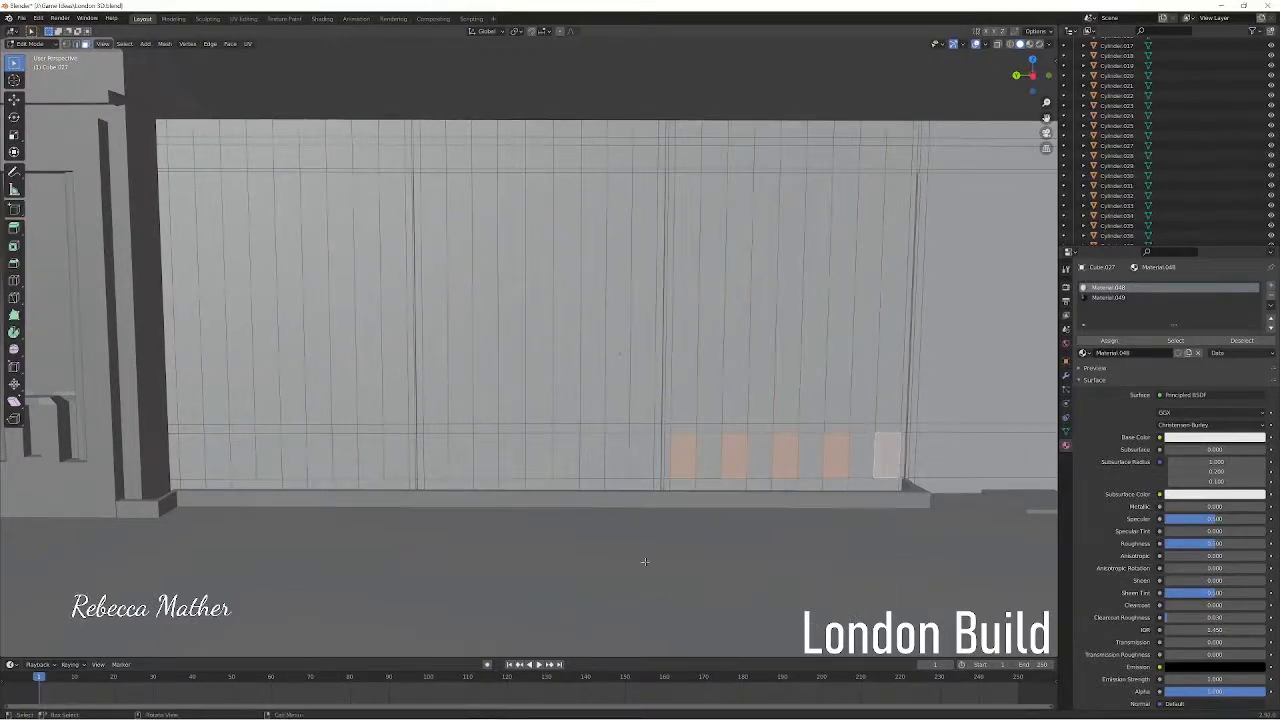
left_click(539, 455)
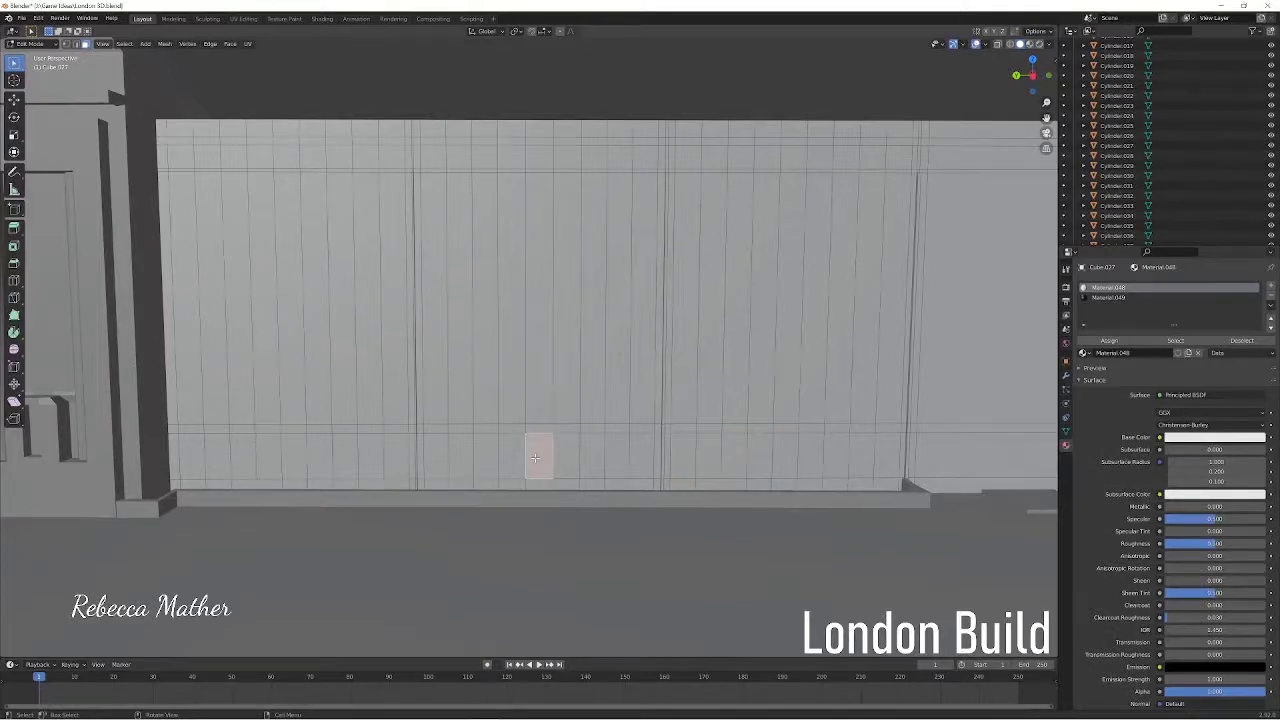
Add another loop cut across the wall and slide it into position
key("ctrl+r")
left_click(306, 451)
left_click(332, 429)
middle_click_drag(332, 429, 537, 429)
Fix the slid loop's position and add two horizontal loop cuts across the wall, then inspect it
key("g")
key("g")
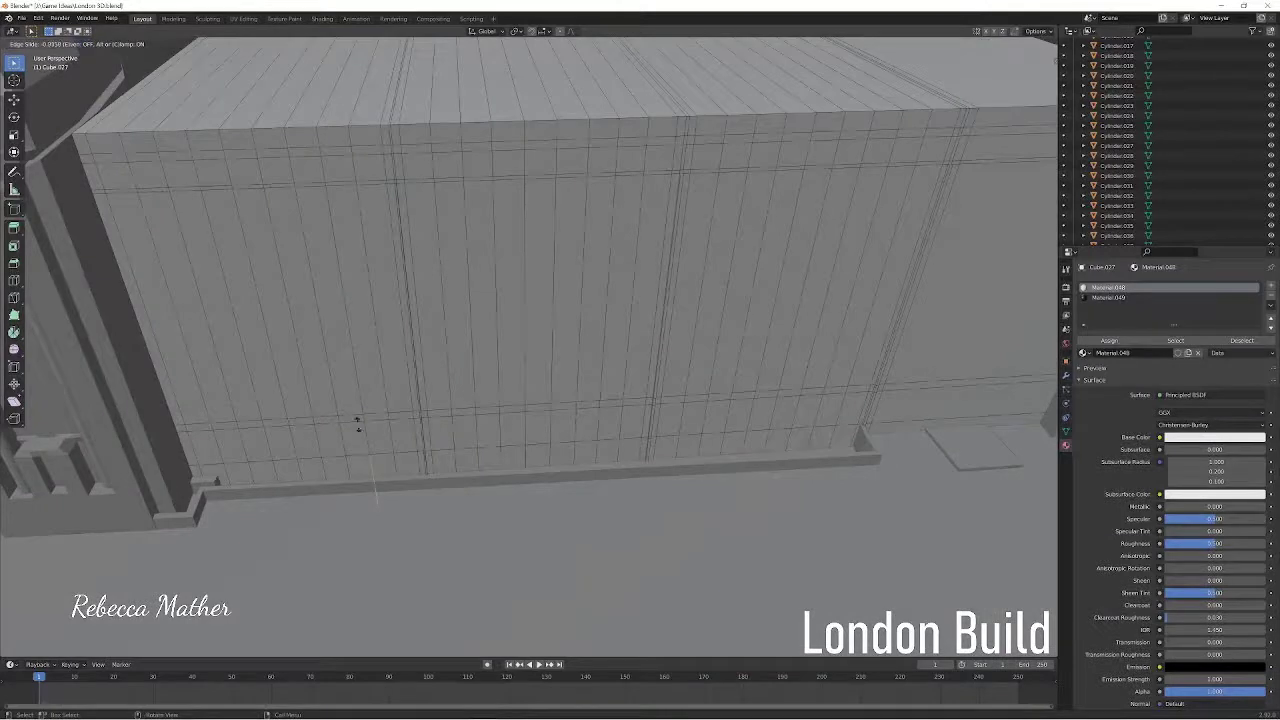
left_click(350, 470)
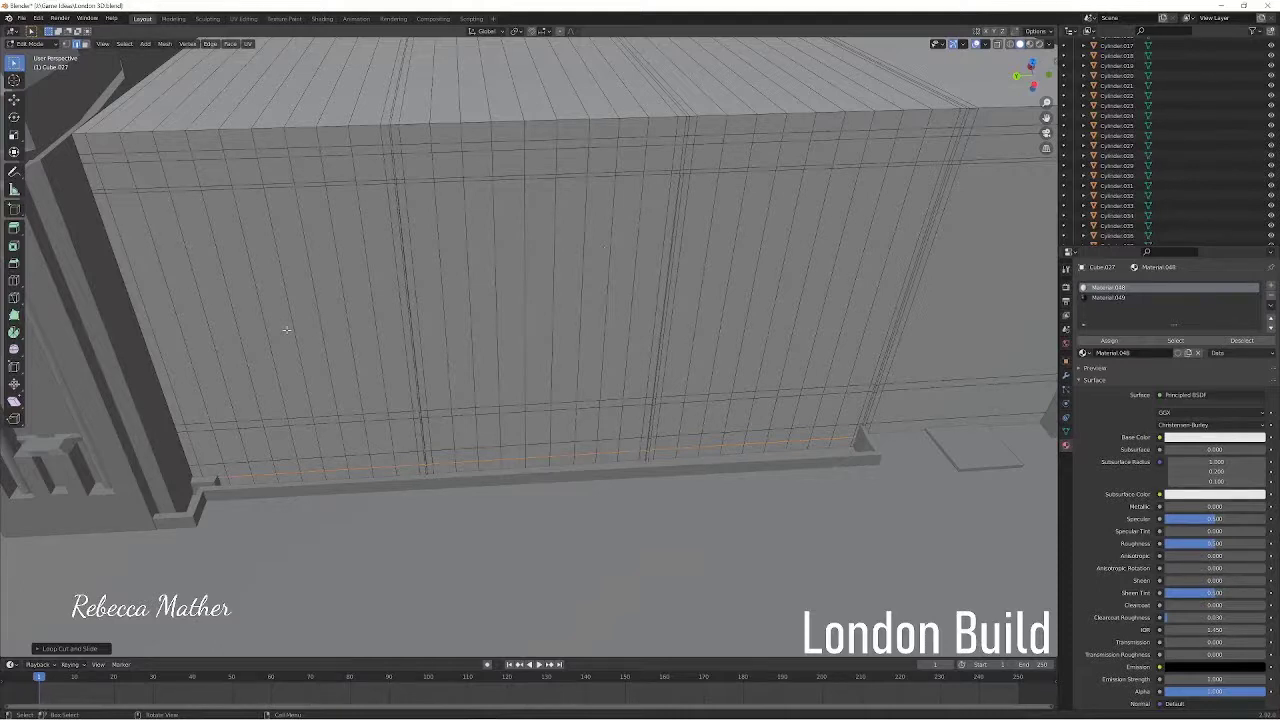
left_click(323, 110)
scroll(342, 262, "up", 1)
left_click(342, 262)
middle_click_drag(342, 262, 681, 321)
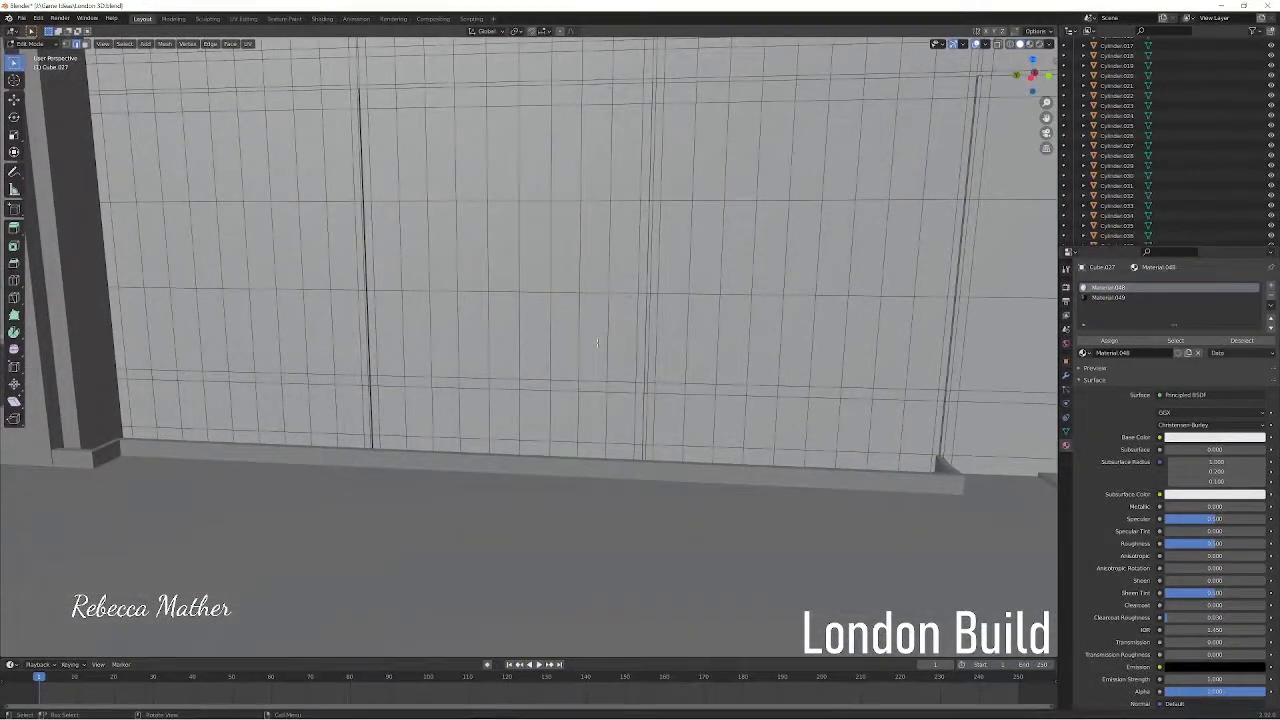
middle_click_drag(602, 351, 589, 423)
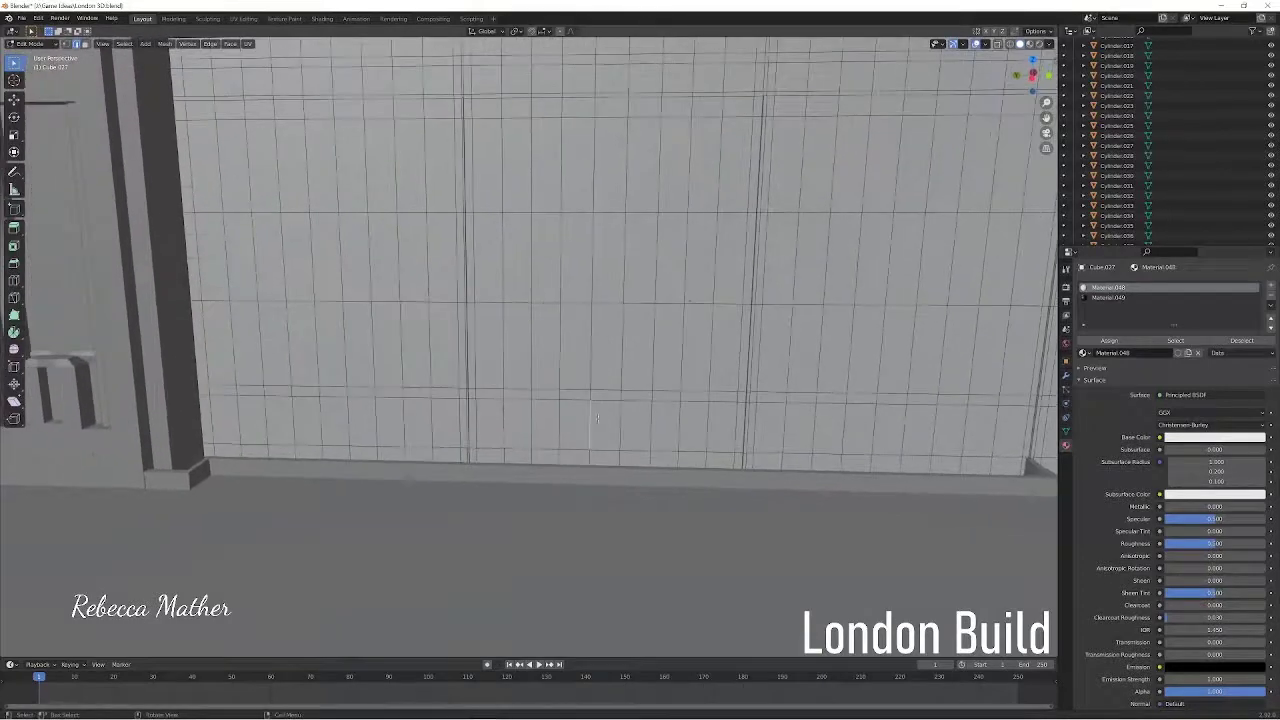
Turn a small lower-wall face into an inset window opening
left_click(492, 427)
key("g")
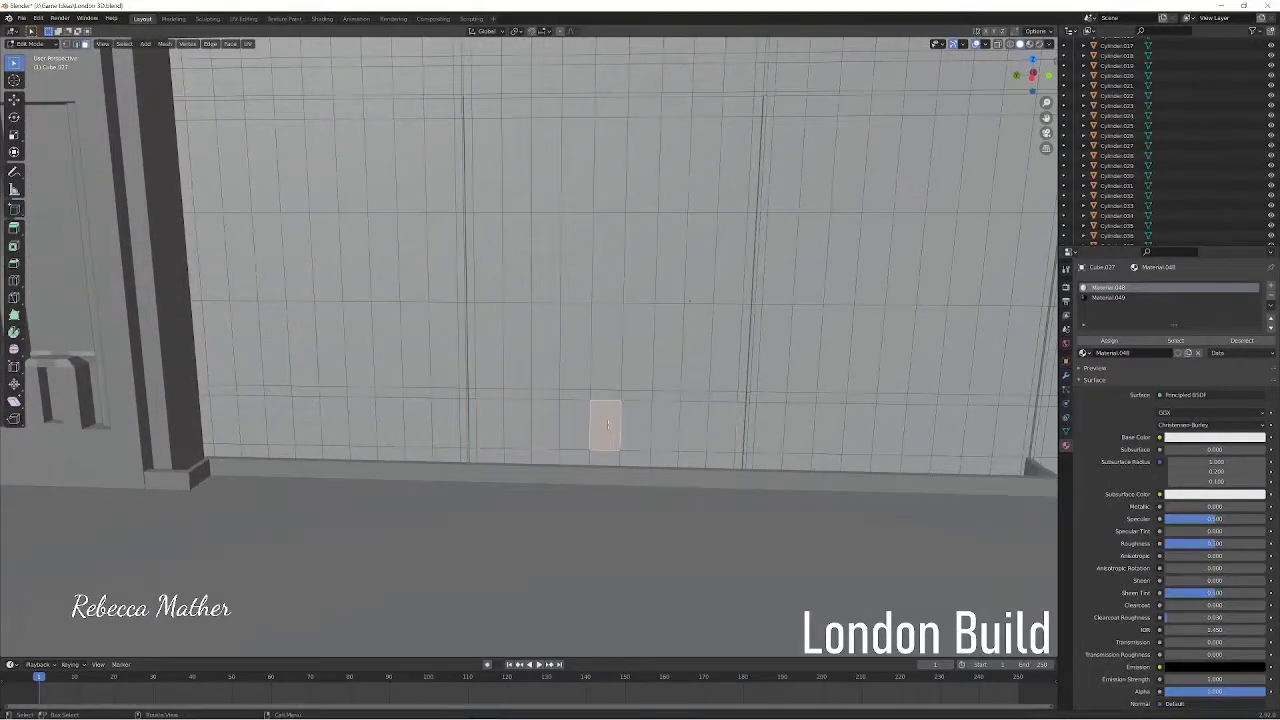
left_click(607, 421)
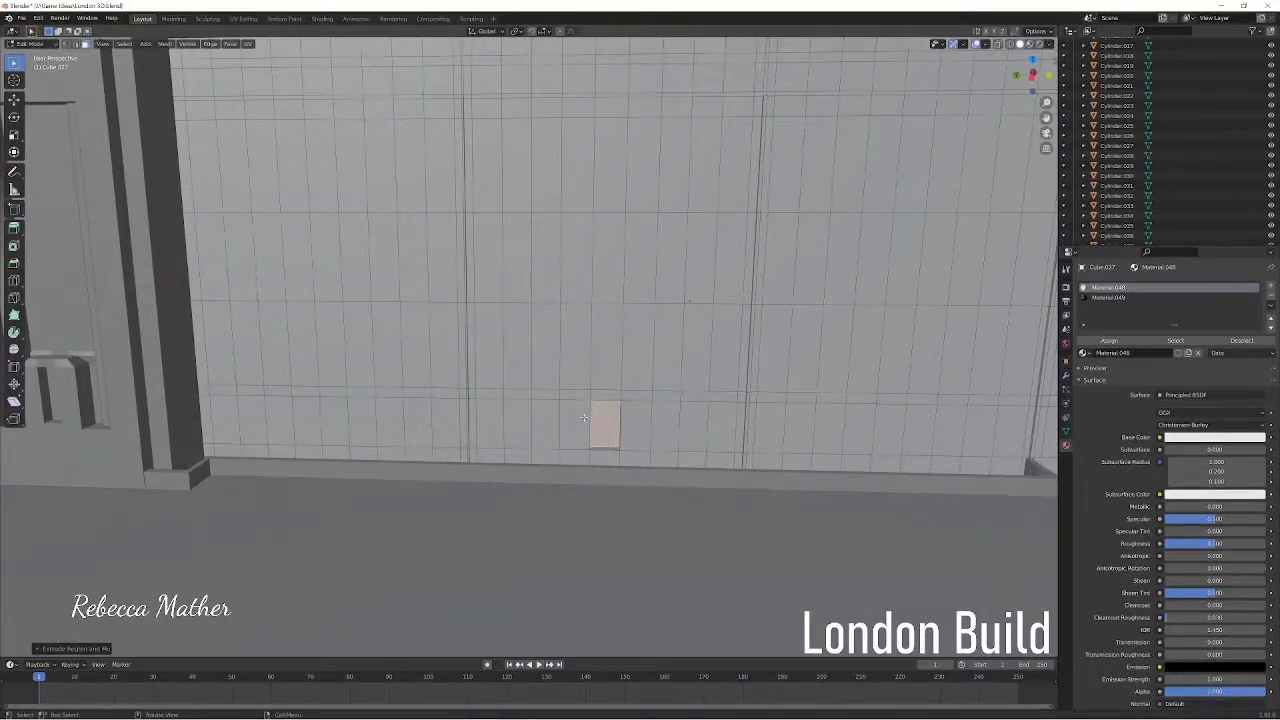
key("e")
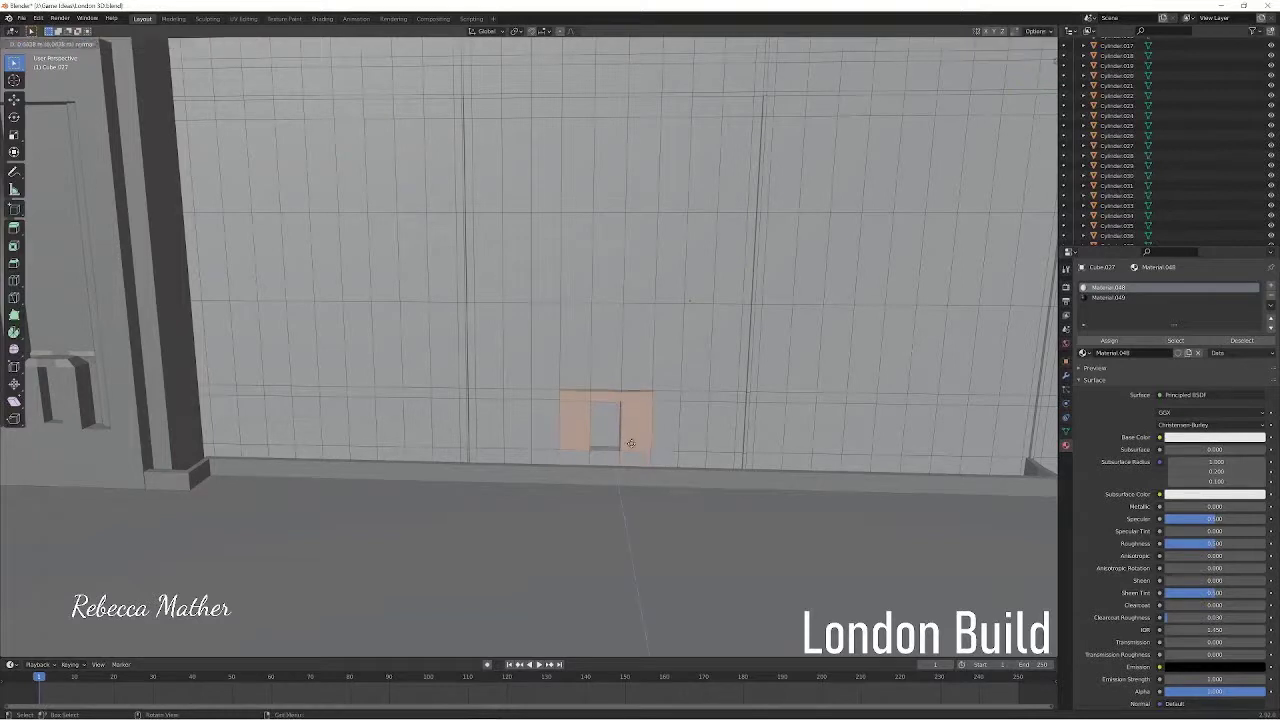
left_click(631, 443)
Widen the window's top edge and extrude it outward into a thin ledge
left_click(600, 389)
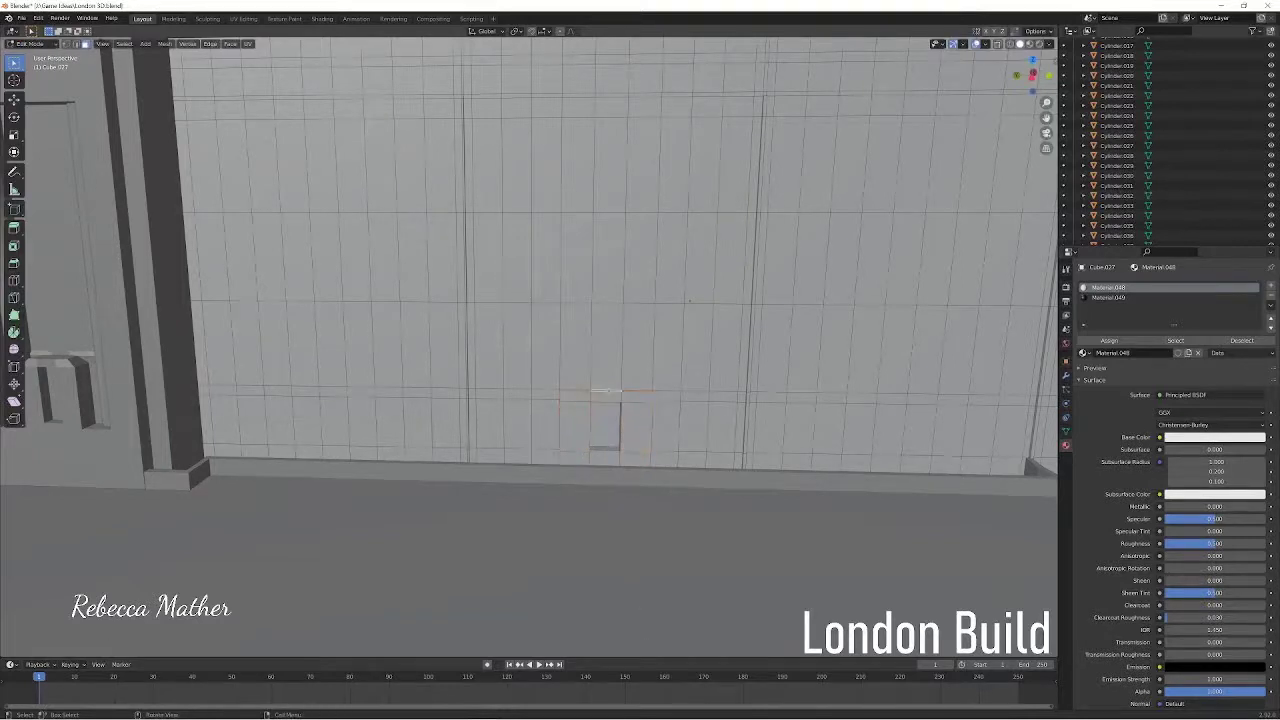
key("s")
left_click(631, 389)
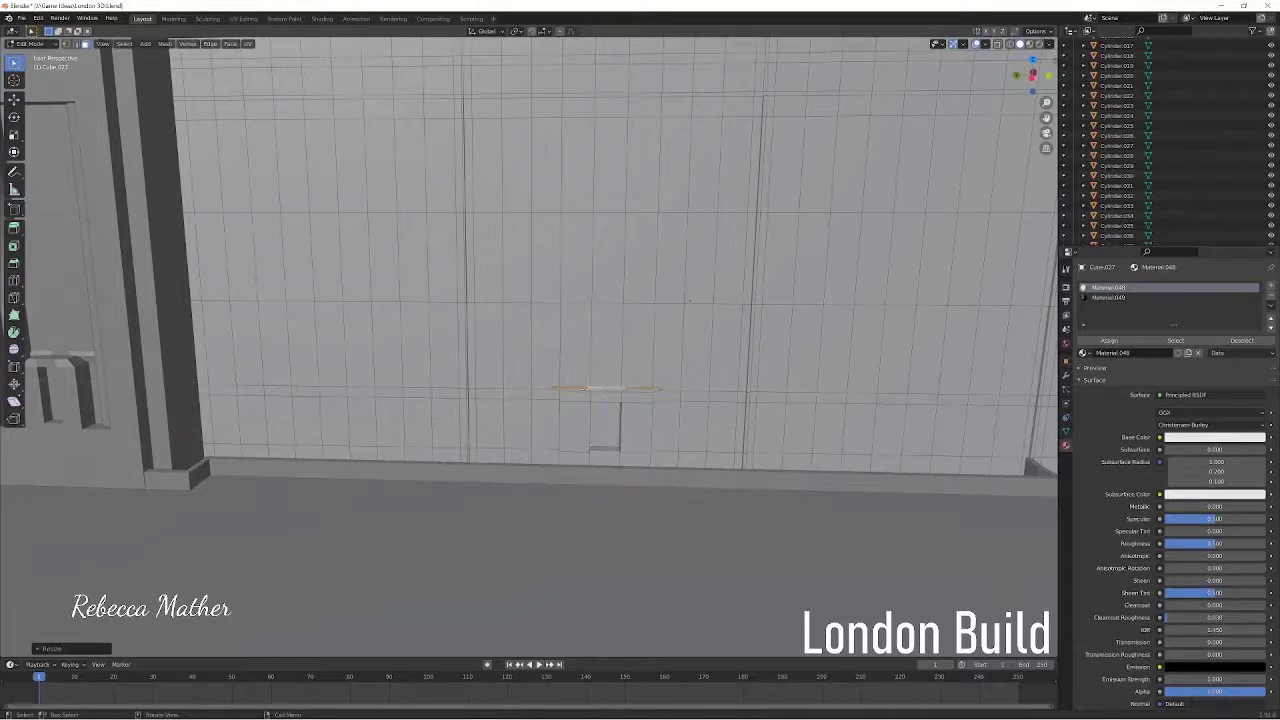
key("e")
left_click(631, 389)
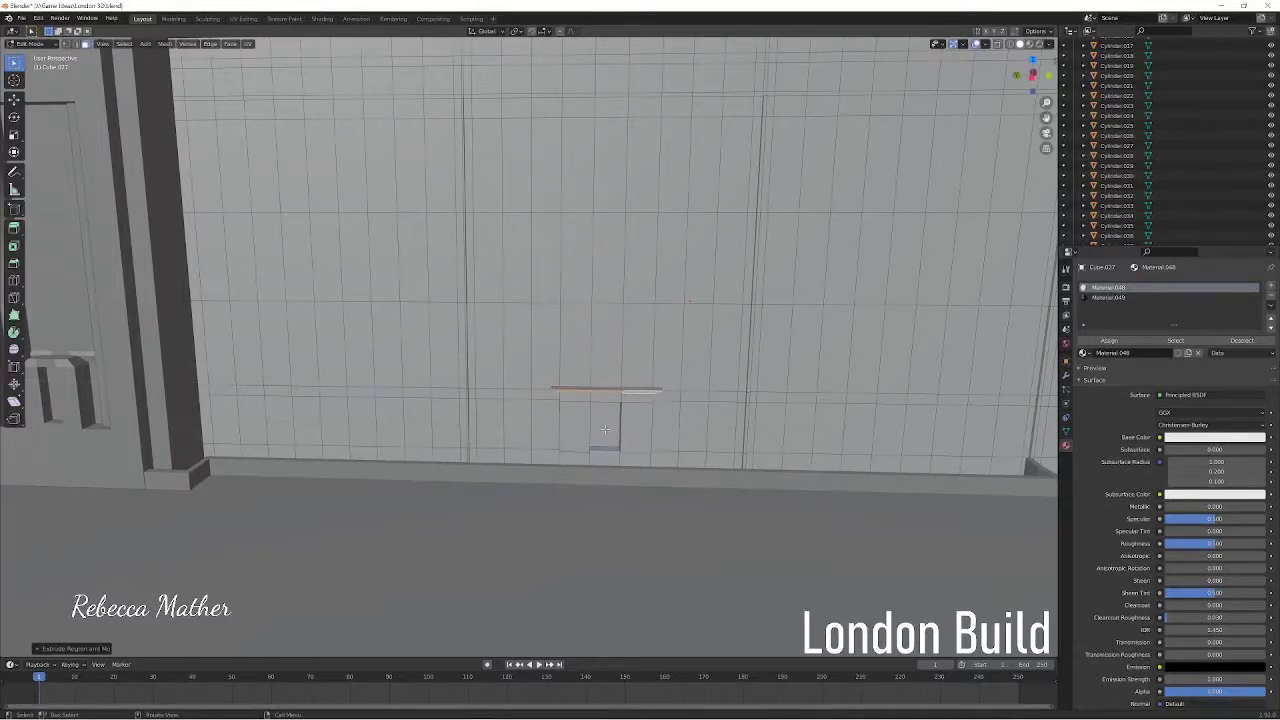
Add a centered loop cut and select the wall's bottom edge loop
key("ctrl+r")
left_click(541, 420)
right_click(728, 449)
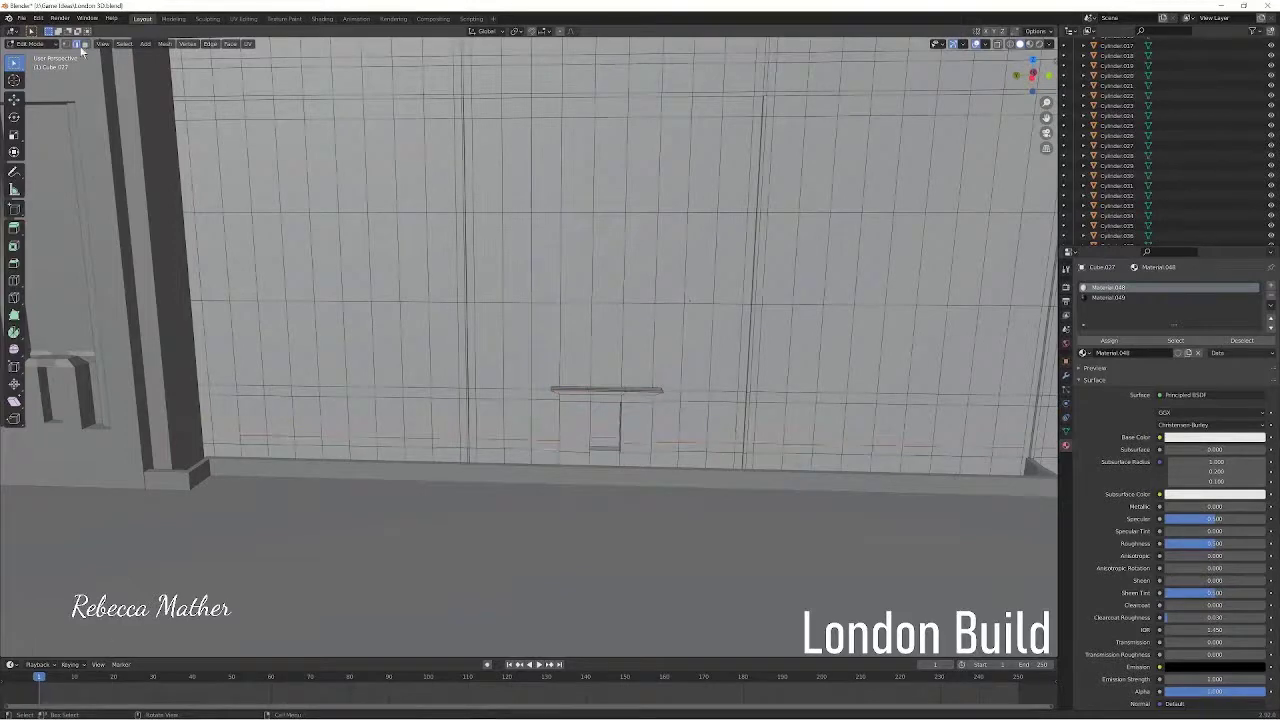
left_click(485, 455, "alt")
left_click_drag(516, 457, 992, 467)
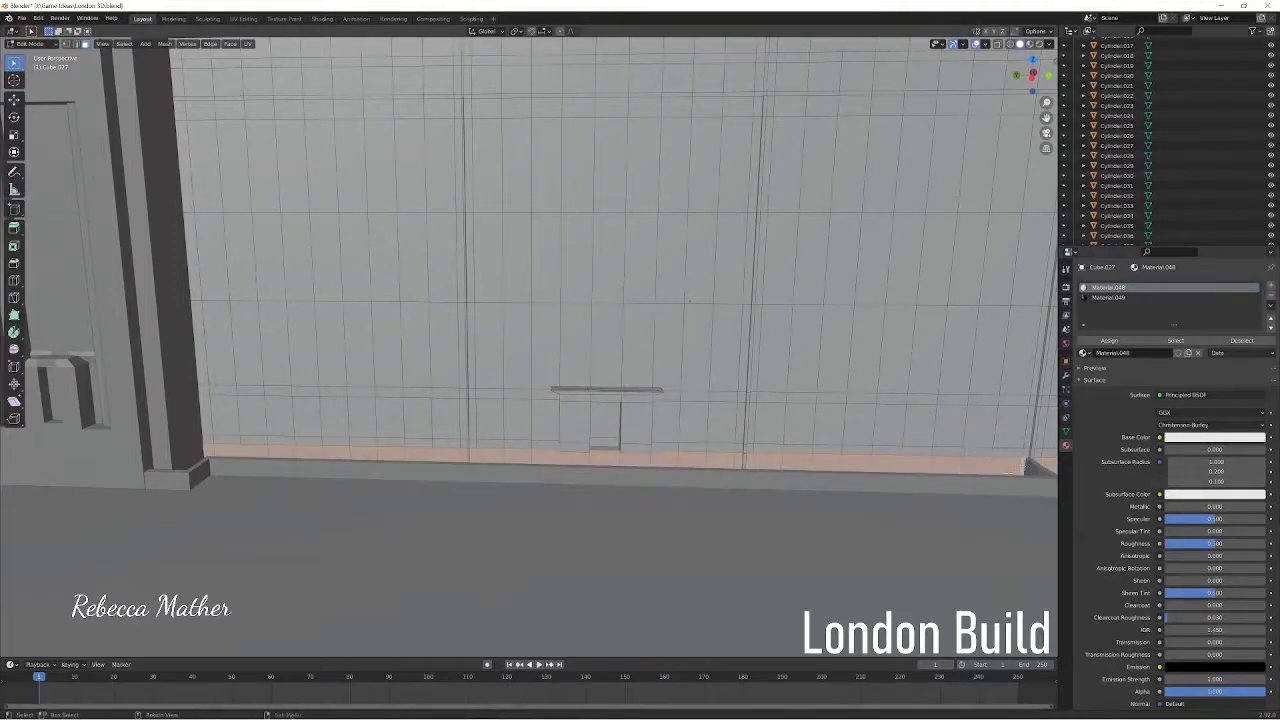
Extrude the bottom edge into a base strip along the wall
middle_click_drag(992, 467, 759, 484)
key("e")
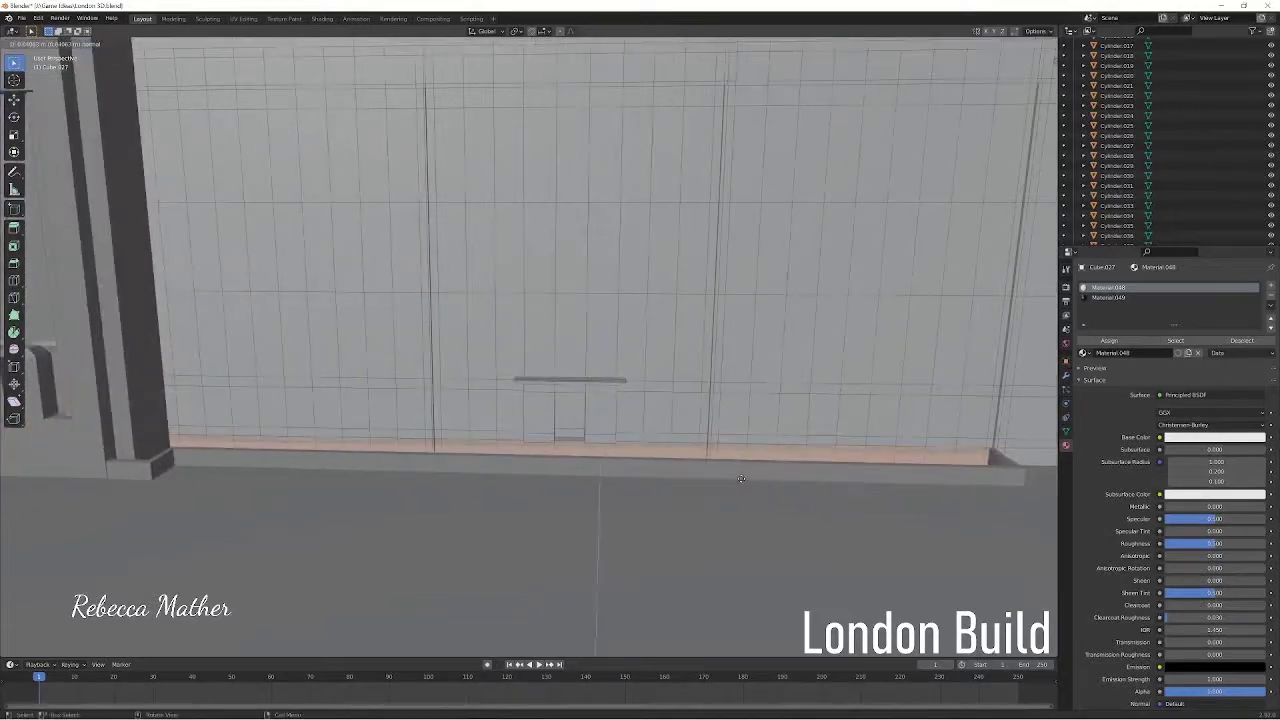
left_click(740, 479)
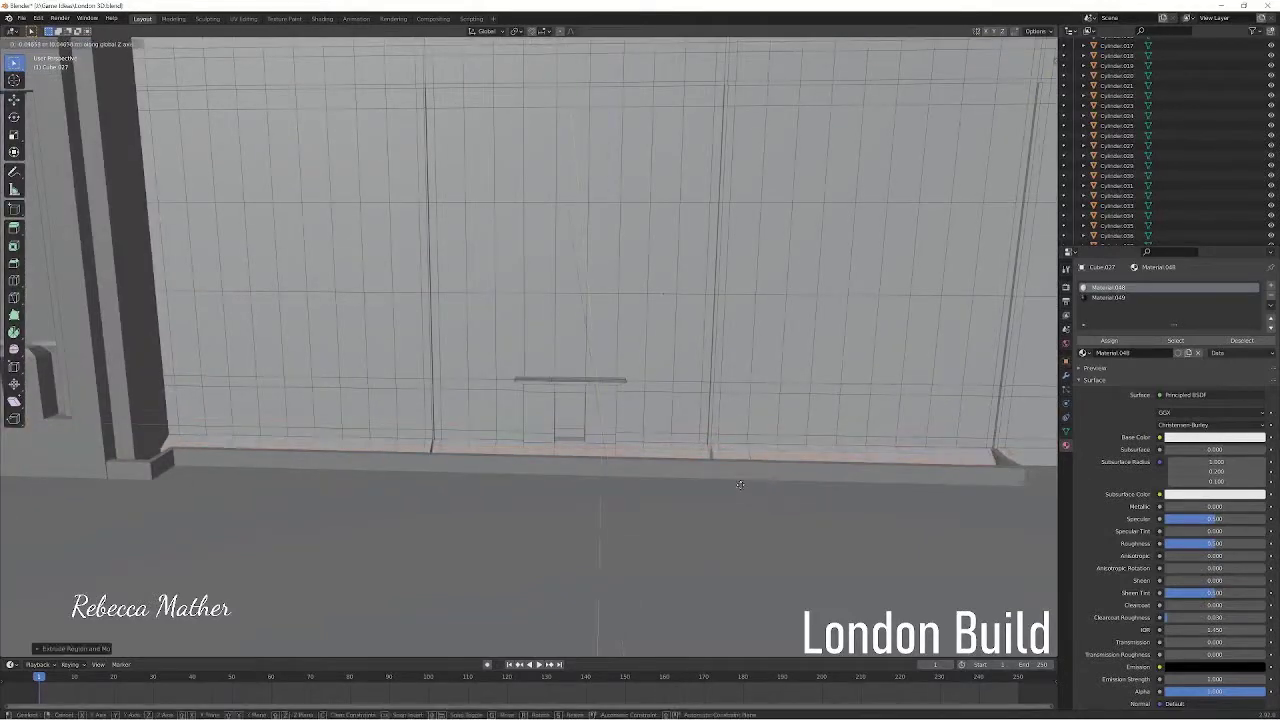
Select alternating bottom-row faces across the wall, then pick a single tall left face
left_click(685, 413)
left_click(630, 412, "shift")
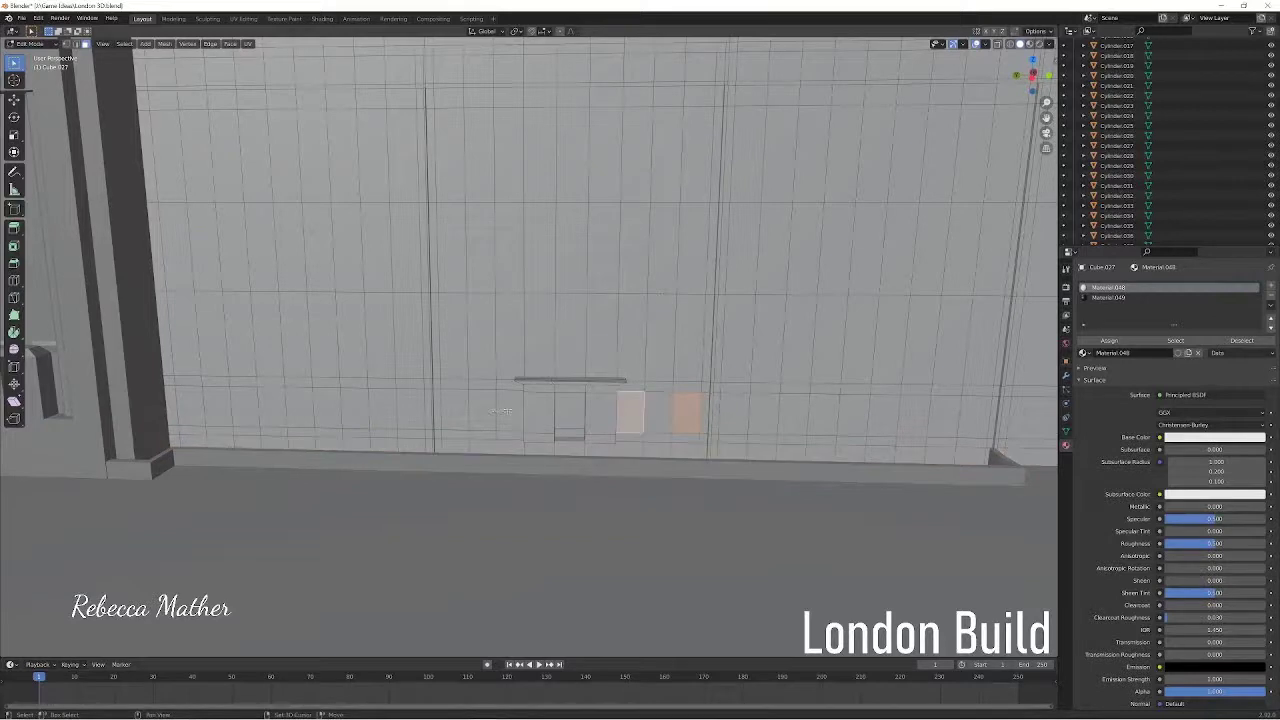
left_click(510, 410, "shift")
left_click(410, 409, "shift")
left_click(300, 407, "shift")
left_click(190, 406, "shift")
left_click(763, 412, "shift")
left_click(763, 412, "shift")
left_click(734, 412, "shift")
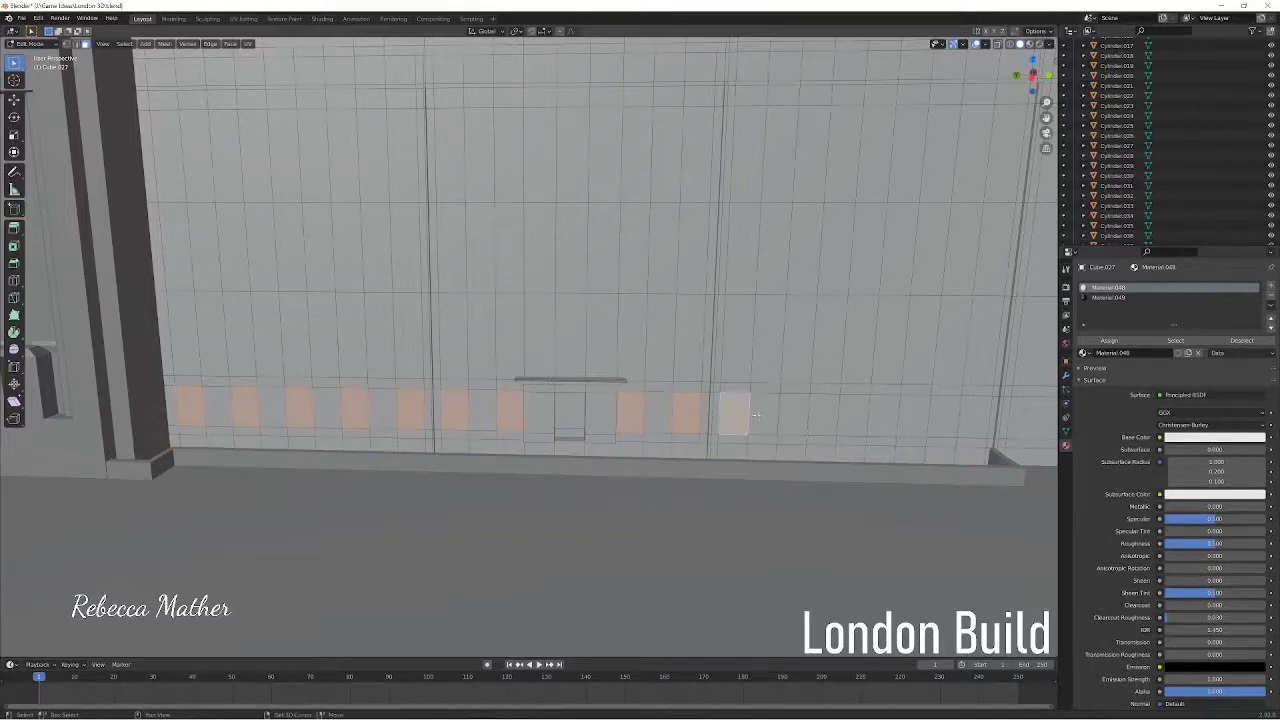
left_click(793, 413, "shift")
left_click(853, 414, "shift")
left_click(913, 414, "shift")
left_click(975, 415, "shift")
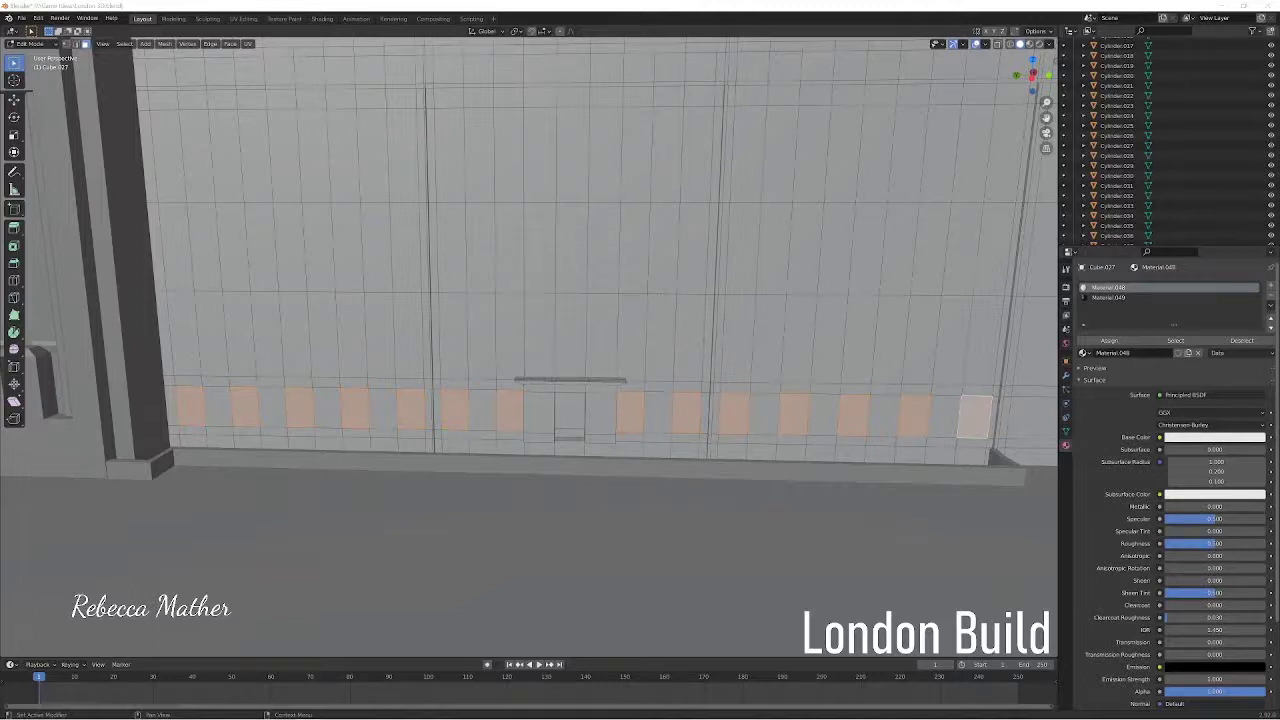
middle_click_drag(530, 300, 560, 330)
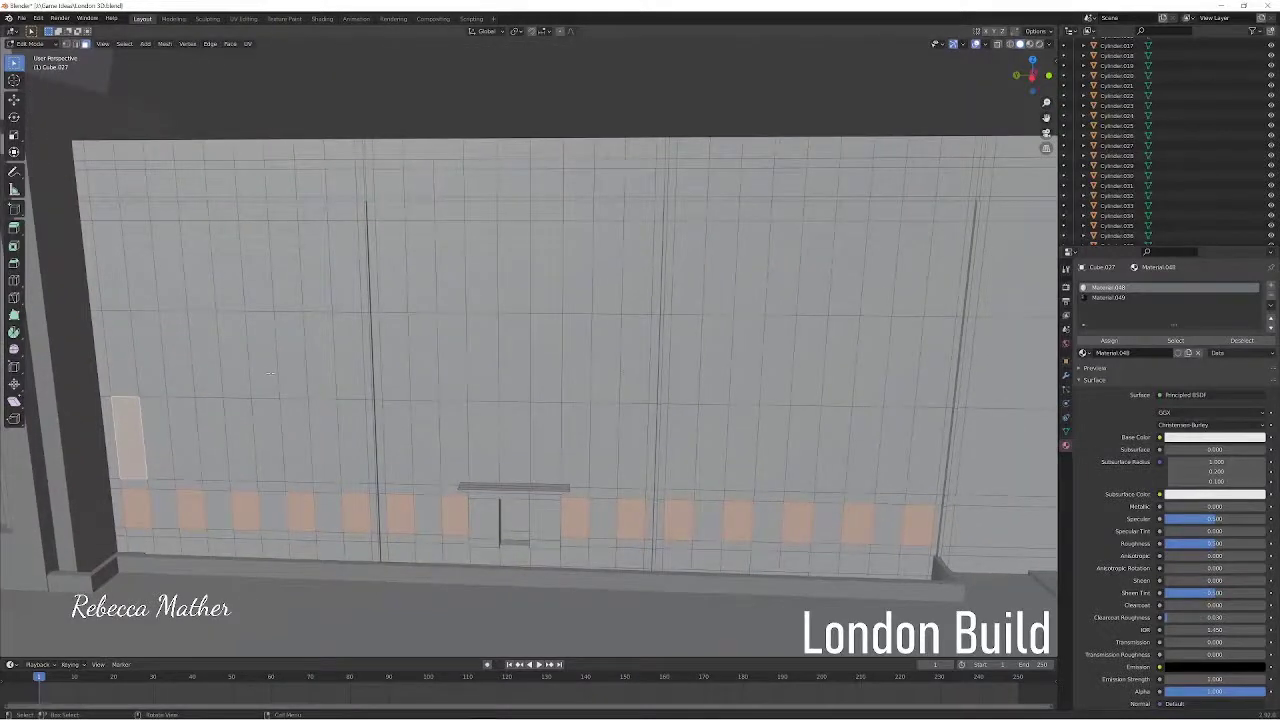
left_click(211, 357)
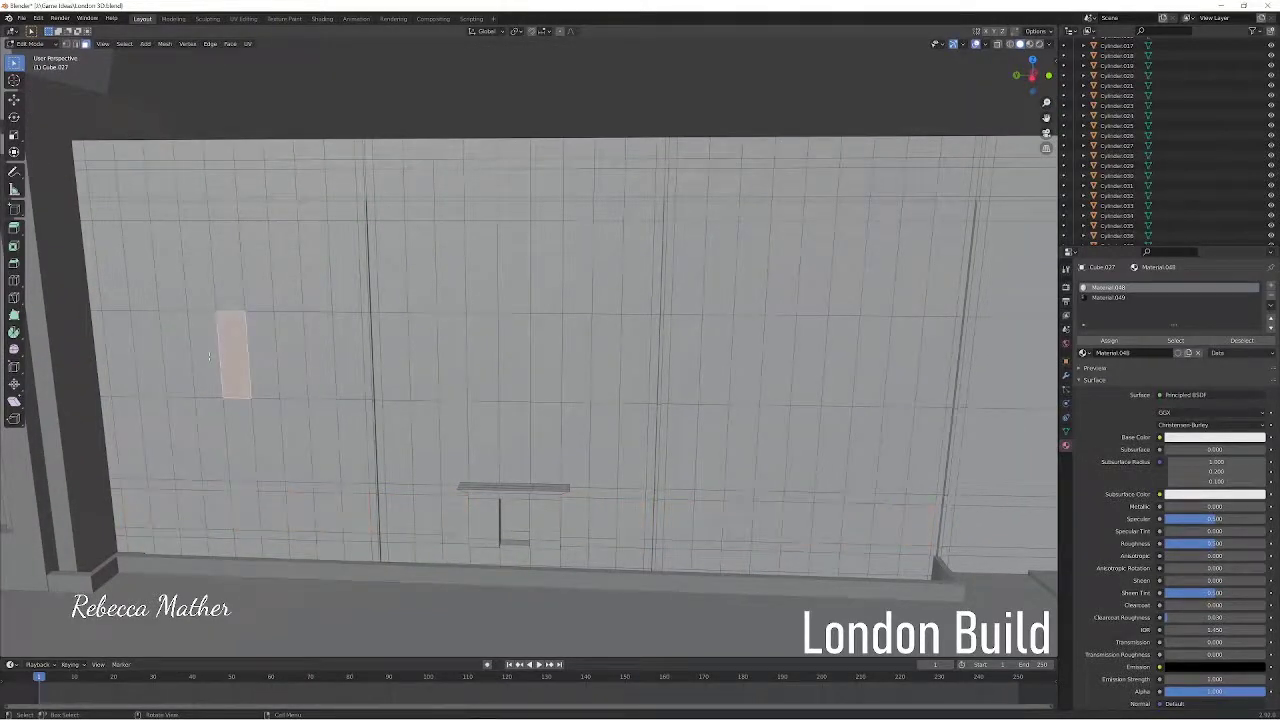